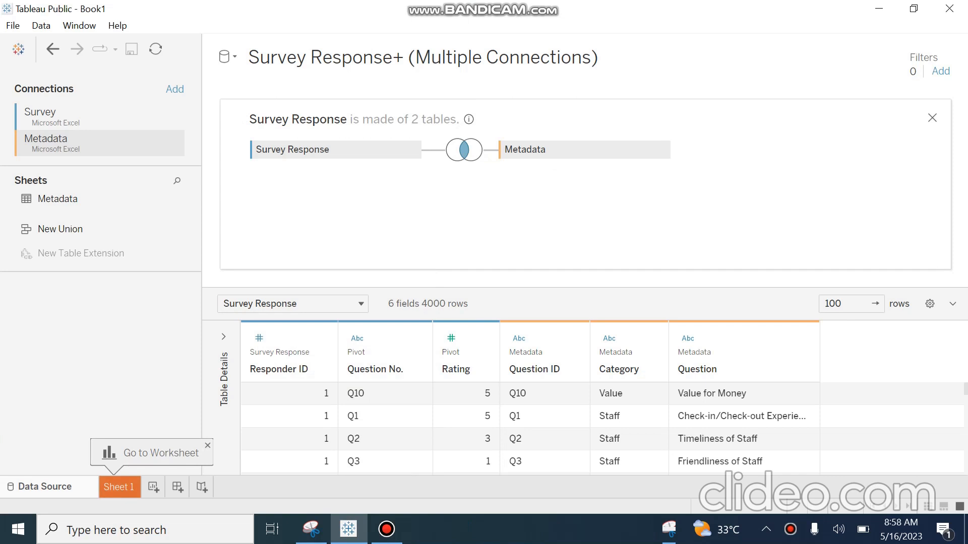
# Open Sheet 1 and place the Rating field on Rows.
pyautogui.click(119, 487)
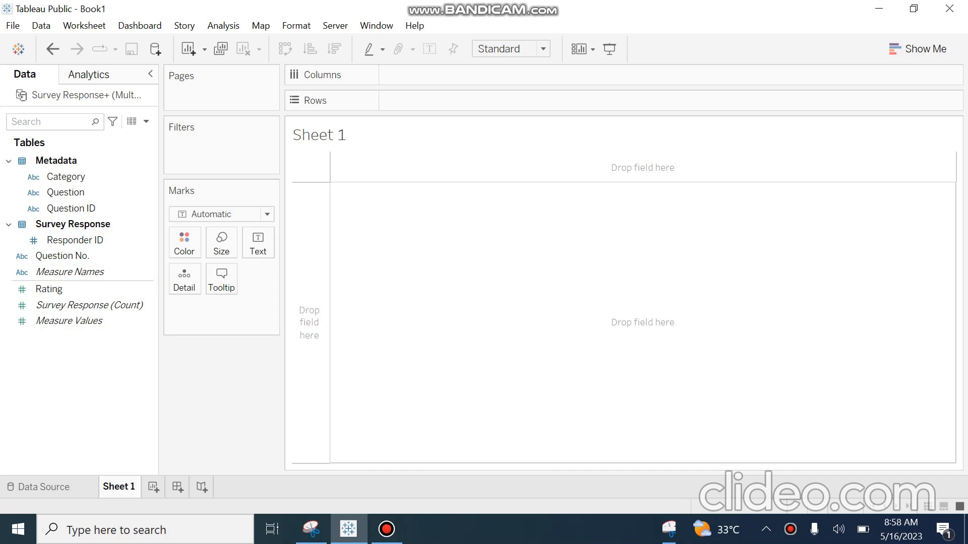
pyautogui.moveTo(89, 305); pyautogui.dragTo(396, 99)
pyautogui.moveTo(49, 289); pyautogui.dragTo(413, 100)
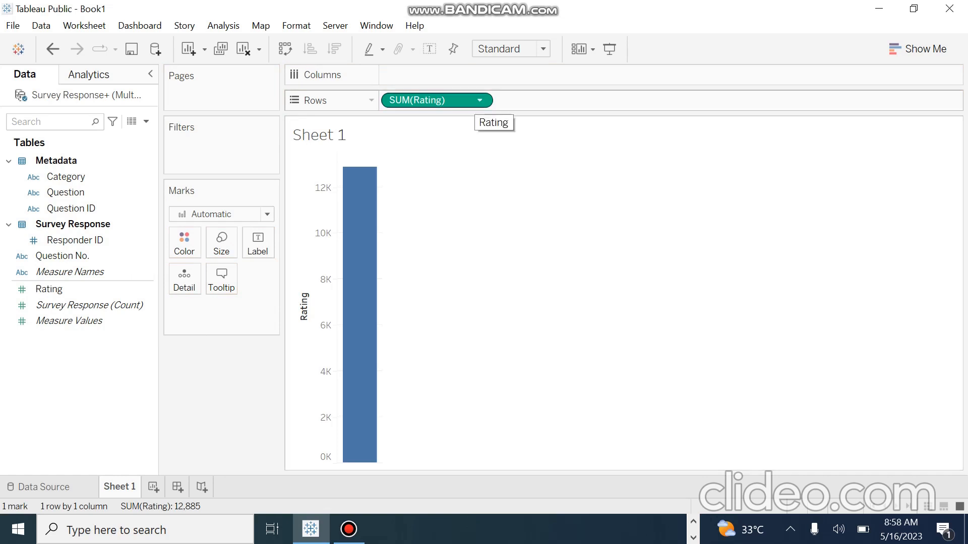
pyautogui.doubleClick(468, 101)
pyautogui.click(509, 135)
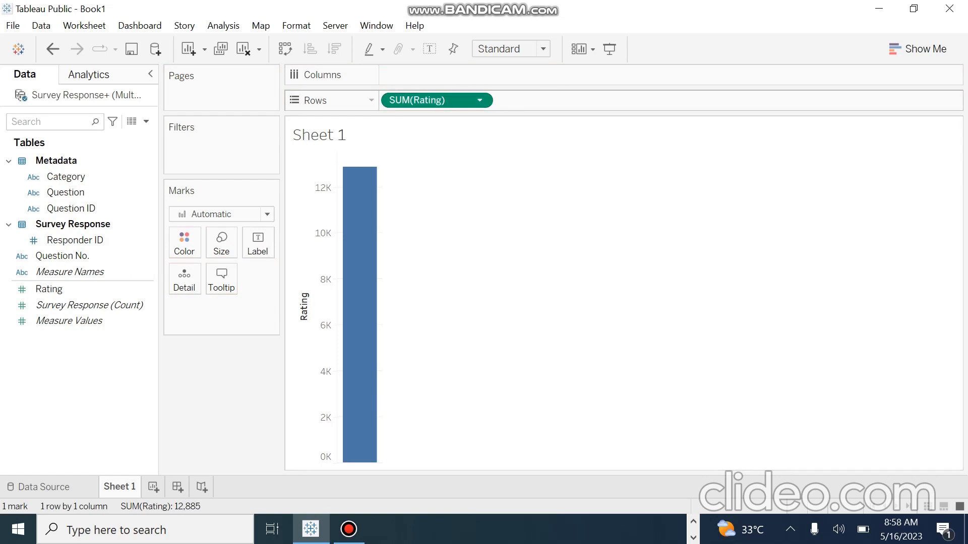
# Convert the Rating field on Rows to a discrete dimension.
pyautogui.click(479, 100)
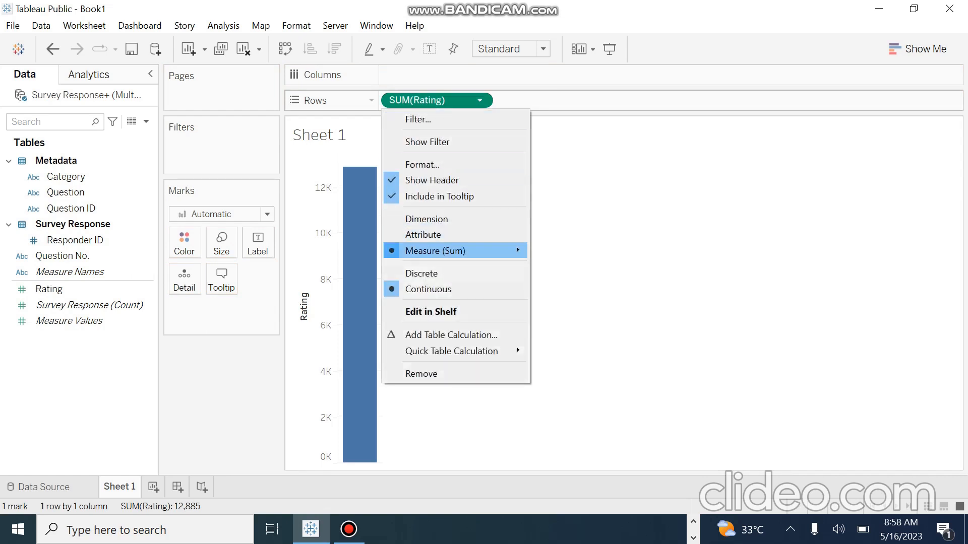
pyautogui.click(421, 273)
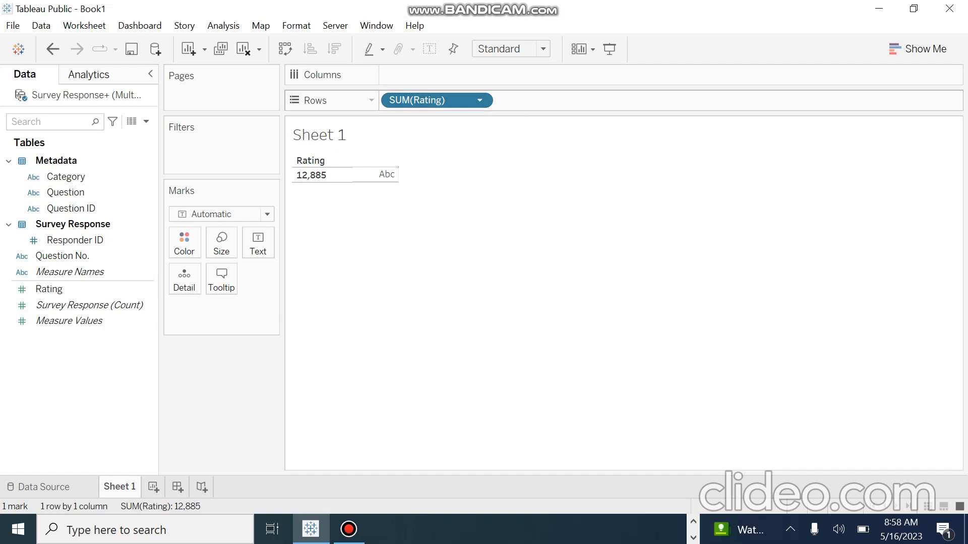
pyautogui.click(479, 100)
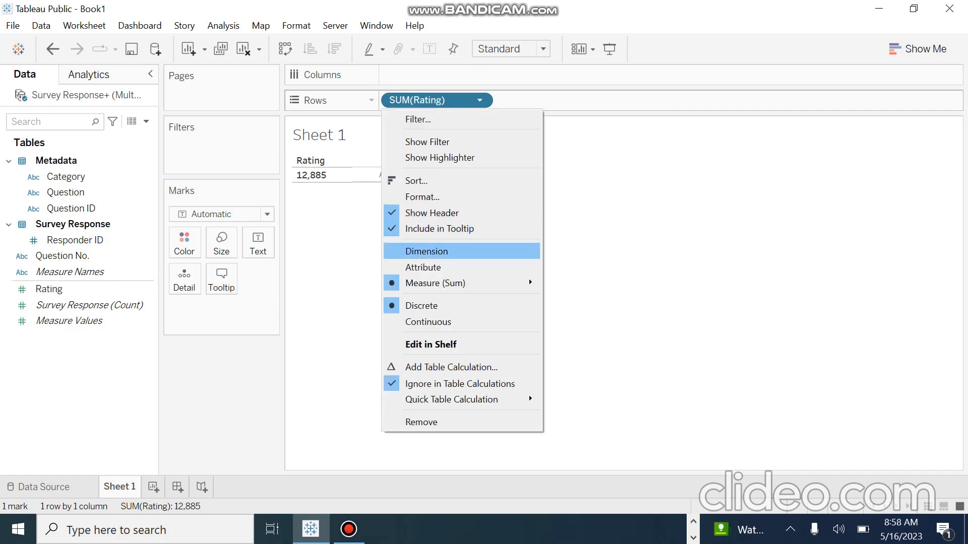
pyautogui.click(426, 251)
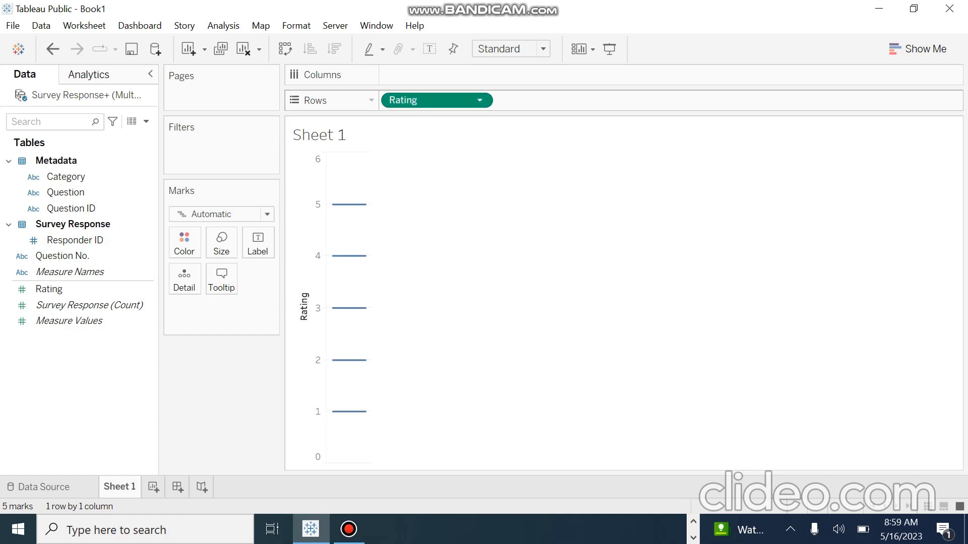
pyautogui.click(479, 100)
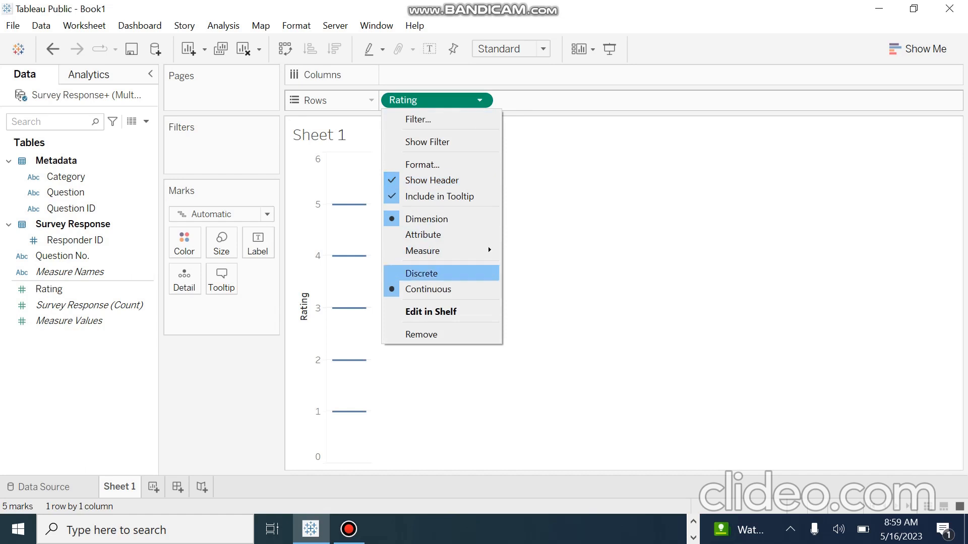
pyautogui.click(428, 273)
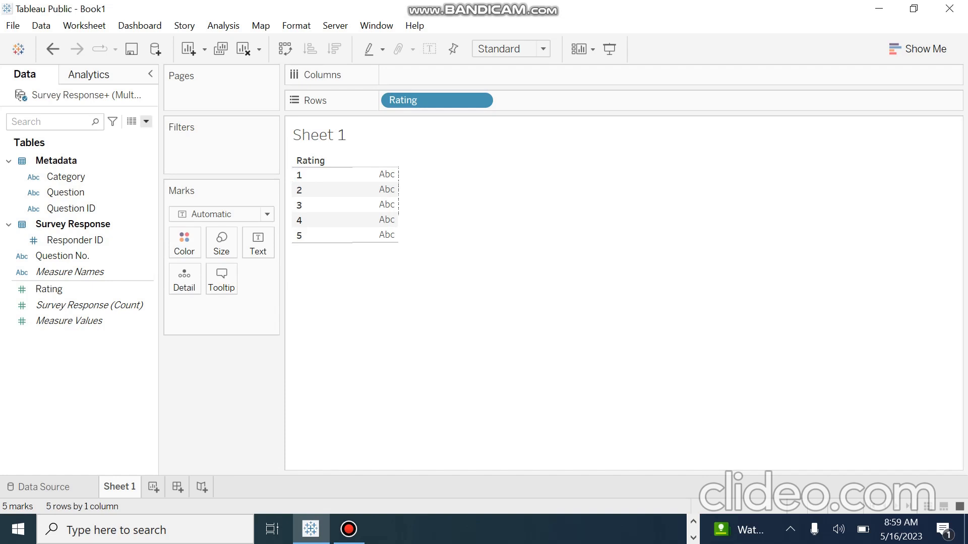
# Create a calculated field and name it Rating Description.
pyautogui.click(146, 122)
pyautogui.click(56, 136)
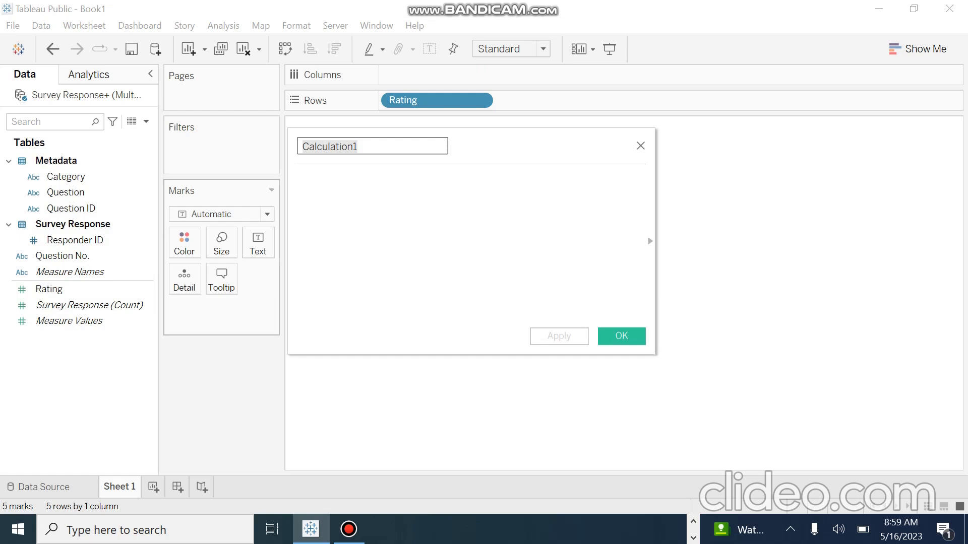
pyautogui.press('BackSpace')
pyautogui.write('Rati')
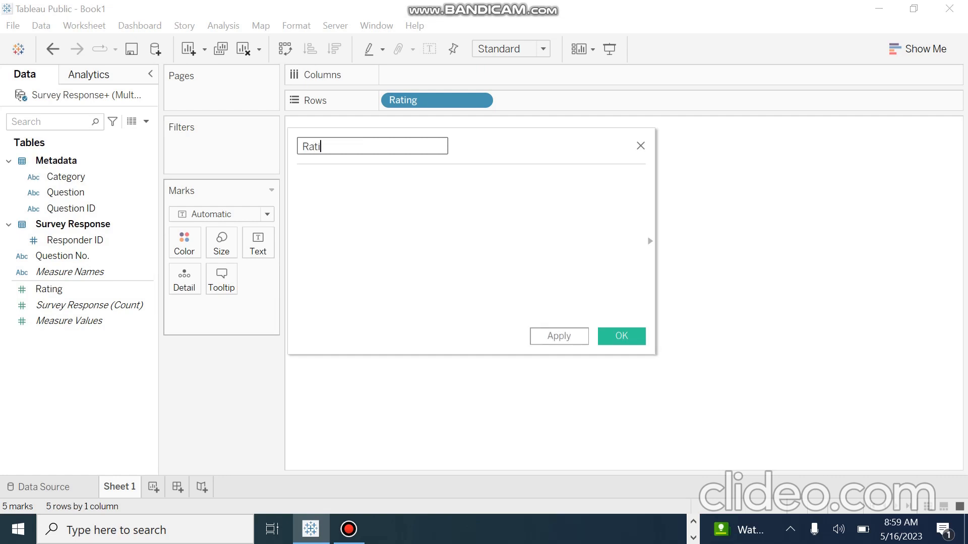
pyautogui.write('ng Description')
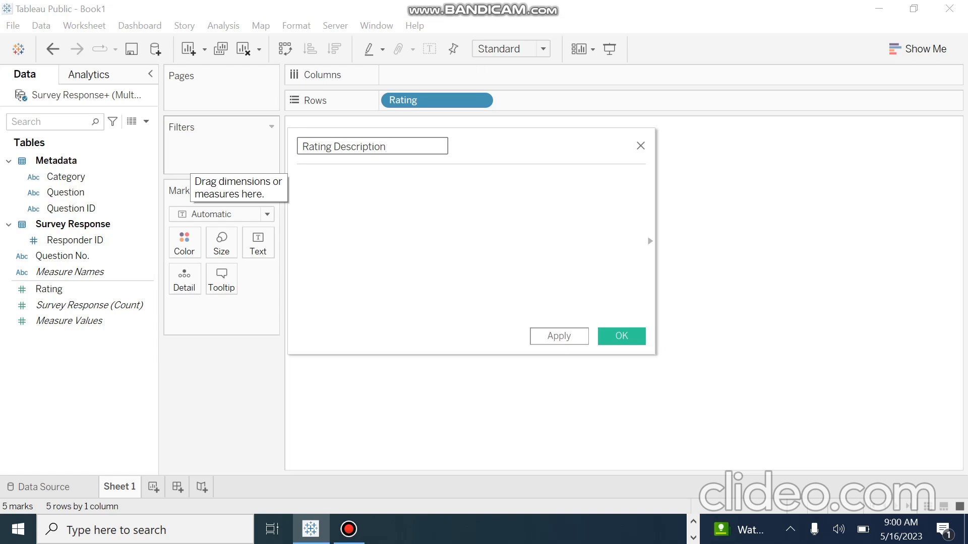
# Begin the Rating Description formula with the condition IF [Rating]=1.
pyautogui.click(299, 179)
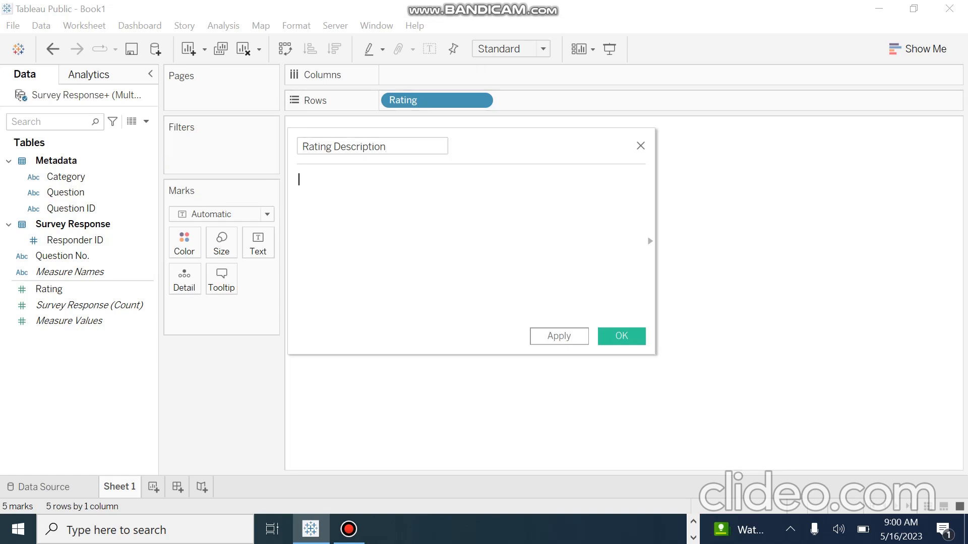
pyautogui.write('i')
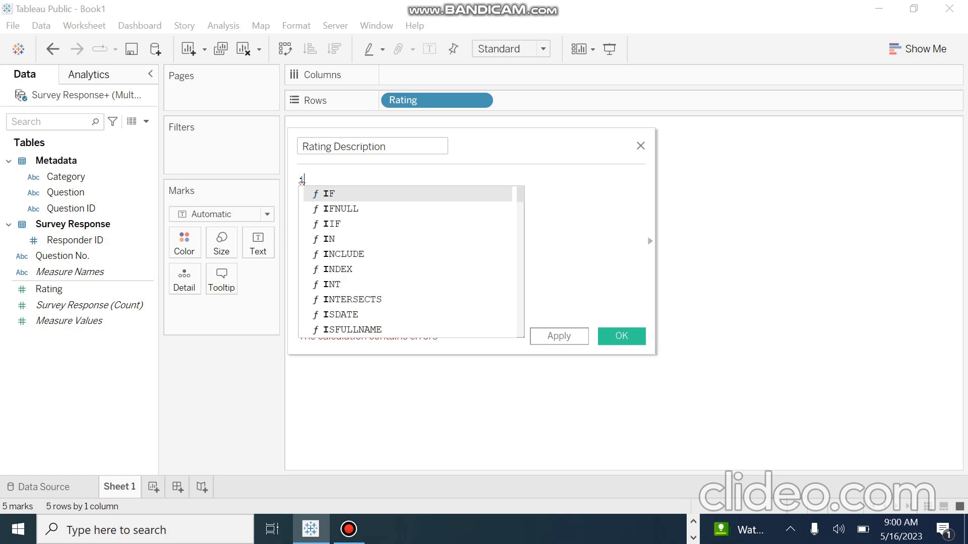
pyautogui.press('Return')
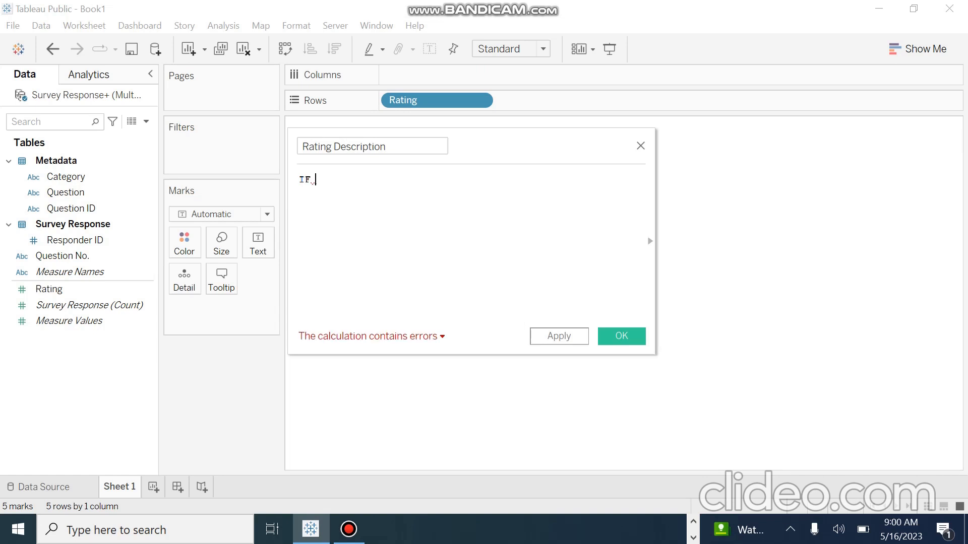
pyautogui.write('R')
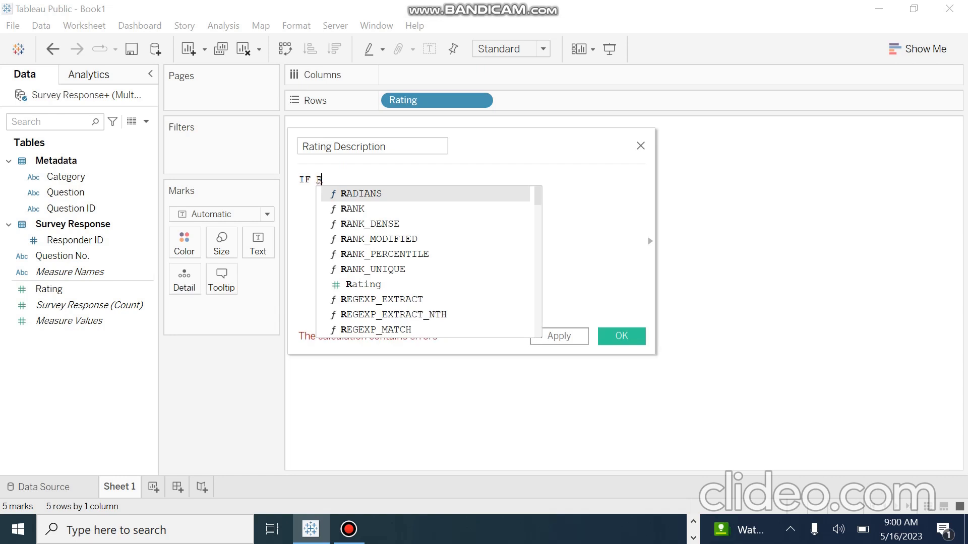
pyautogui.press('Down')
pyautogui.press('Down')
pyautogui.press('Down')
pyautogui.press('Down')
pyautogui.press('Down')
pyautogui.press('Down')
pyautogui.press('Return')
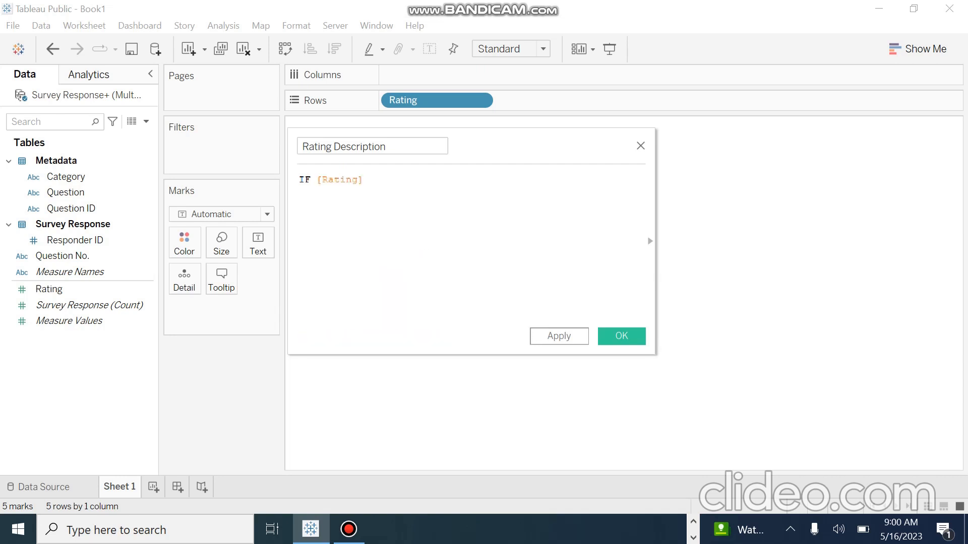
pyautogui.write('=1')
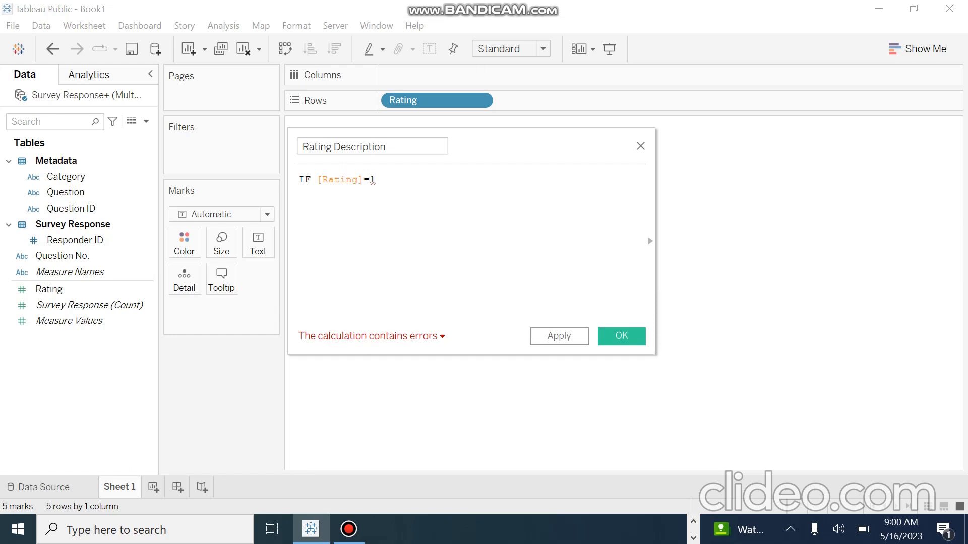
# Complete the formula's first condition with THEN "VERY BAD".
pyautogui.write(' T')
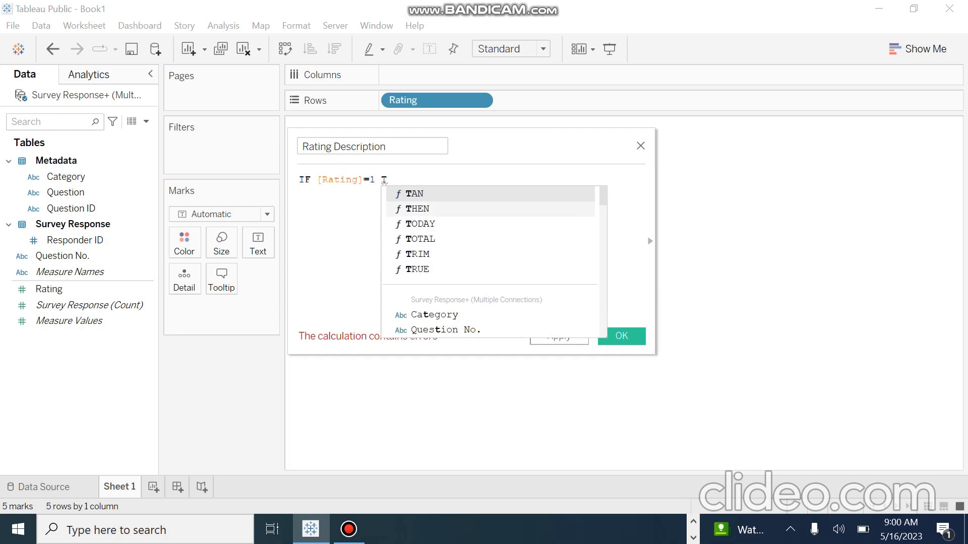
pyautogui.click(419, 208)
pyautogui.write('"')
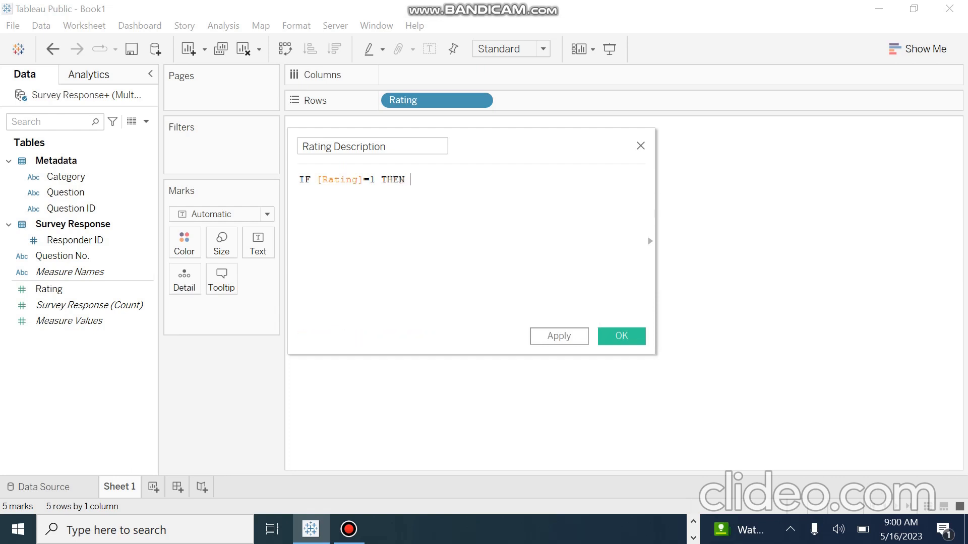
pyautogui.write('V')
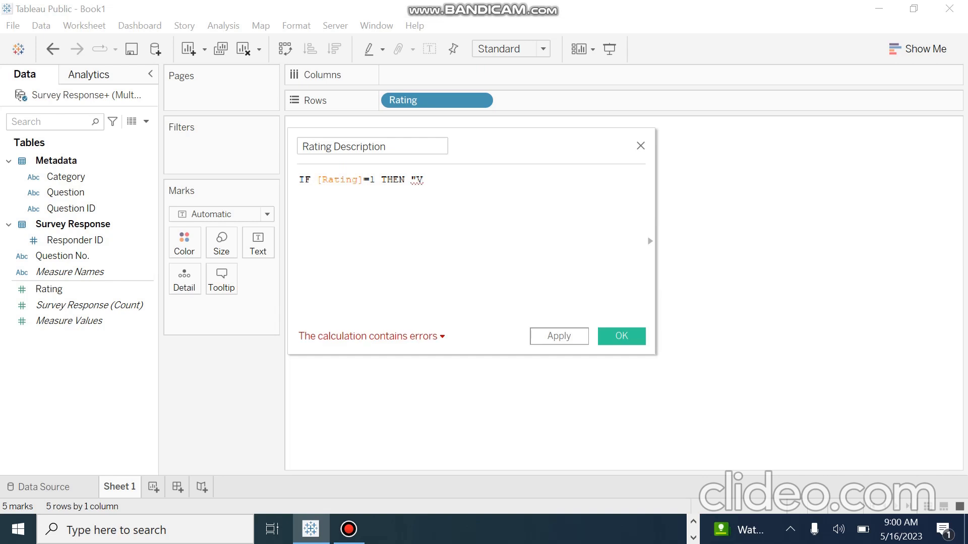
pyautogui.write('ERY BAD"')
# Start the formula's second line with ELSEIF [Rating].
pyautogui.press('Return')
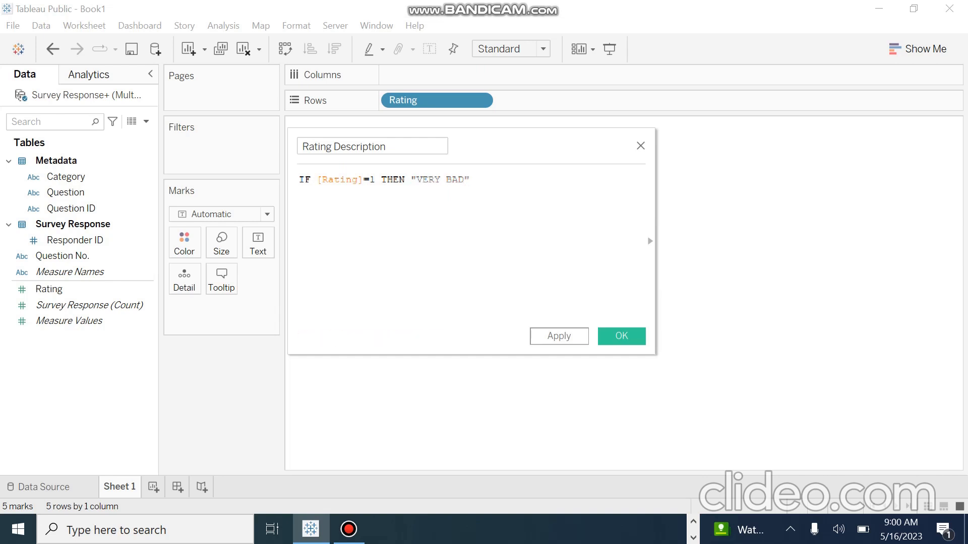
pyautogui.write('e')
pyautogui.press('Down')
pyautogui.press('Return')
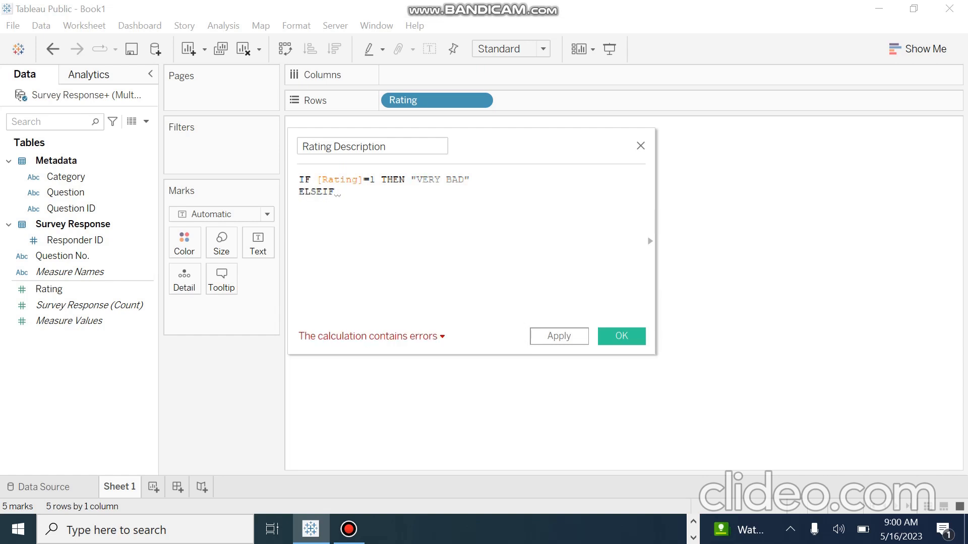
pyautogui.write('r')
pyautogui.press('Down')
pyautogui.press('Down')
pyautogui.press('Down')
pyautogui.press('Down')
pyautogui.press('Down')
pyautogui.press('Down')
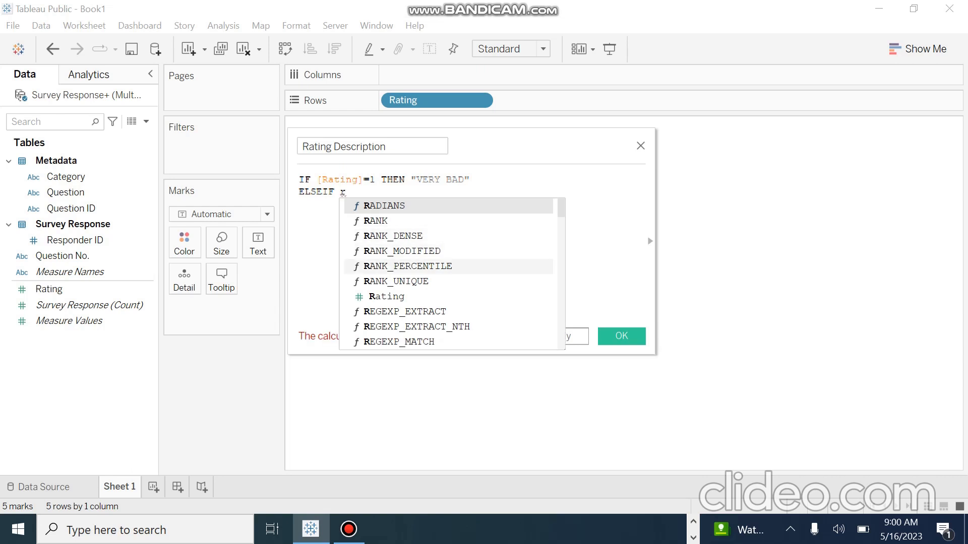
pyautogui.press('Return')
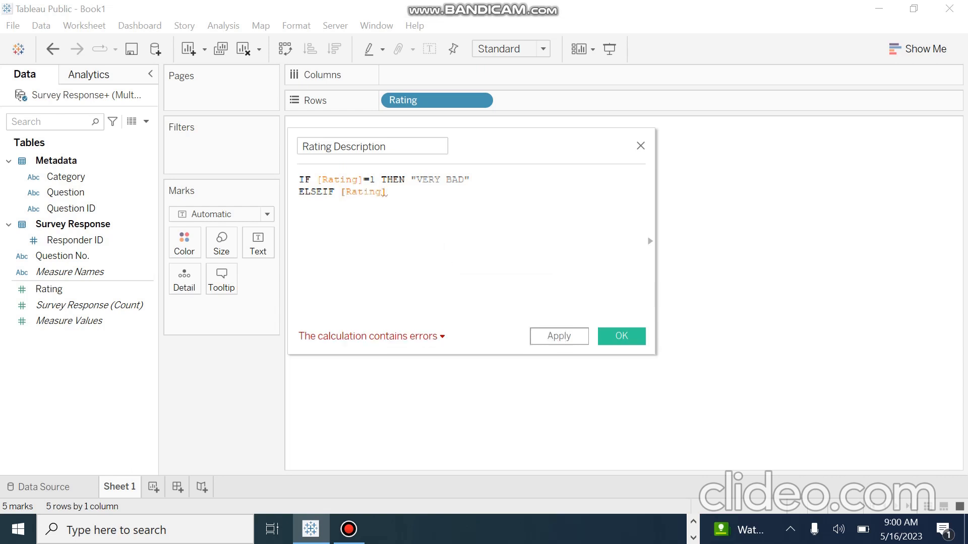
# Complete the second formula line with =2 THEN "BAD".
pyautogui.write('=2 T')
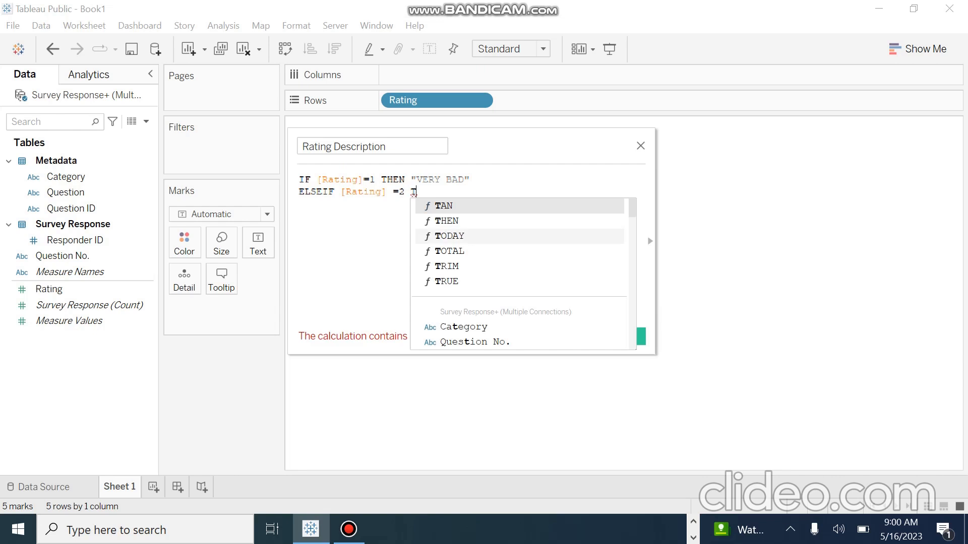
pyautogui.click(447, 222)
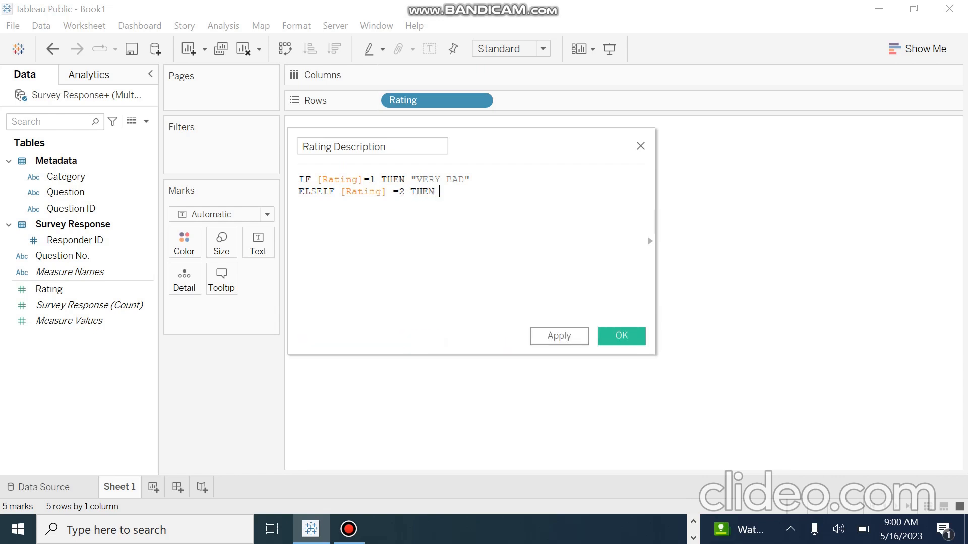
pyautogui.write('B')
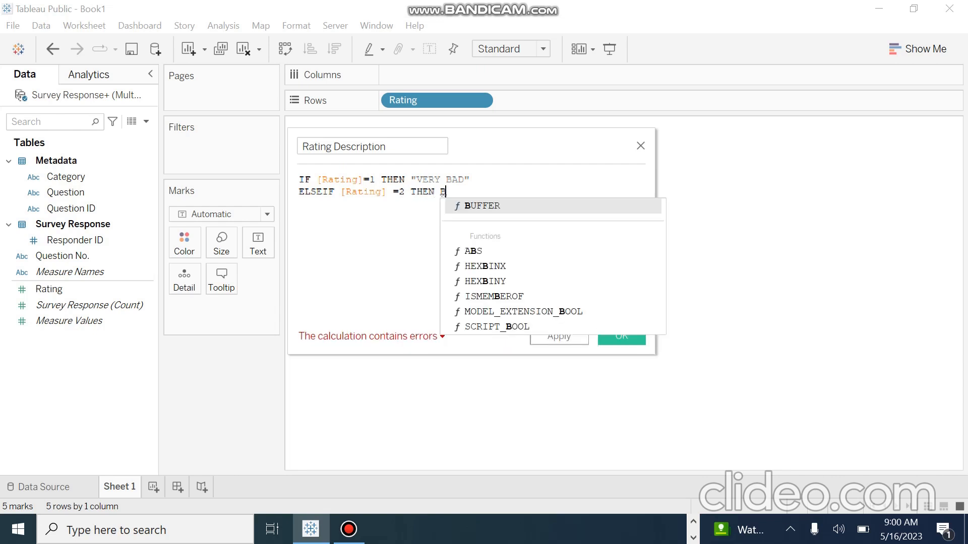
pyautogui.press('Escape')
pyautogui.press('BackSpace')
pyautogui.write('"')
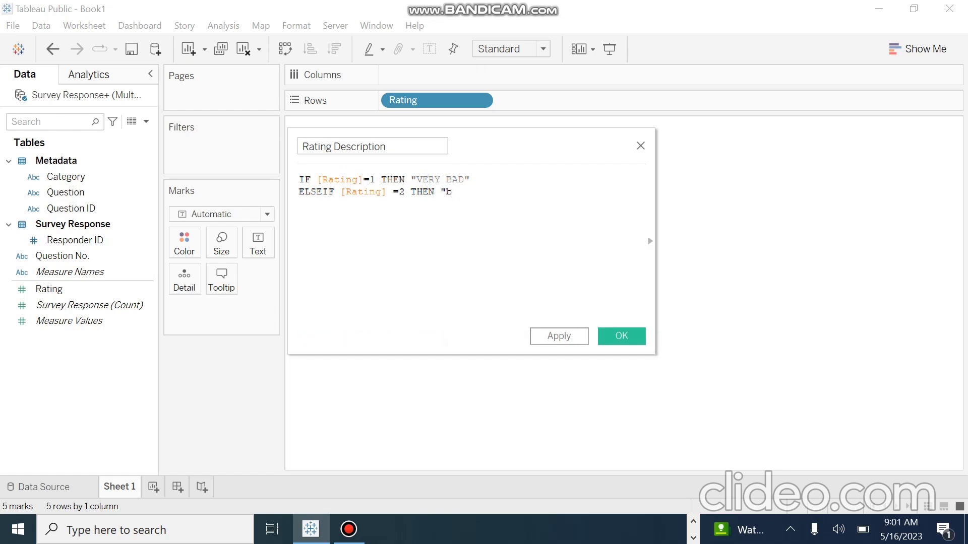
pyautogui.write('BAD')
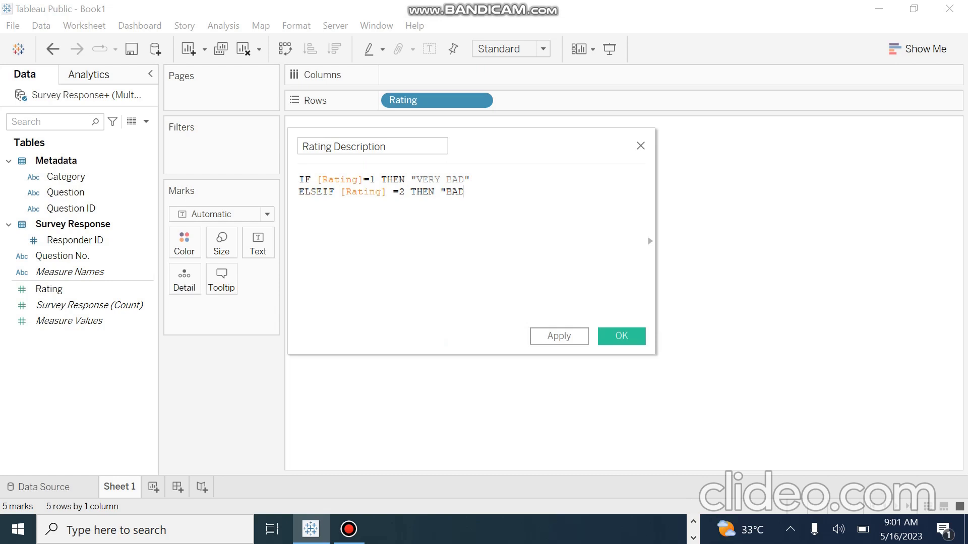
pyautogui.write('"')
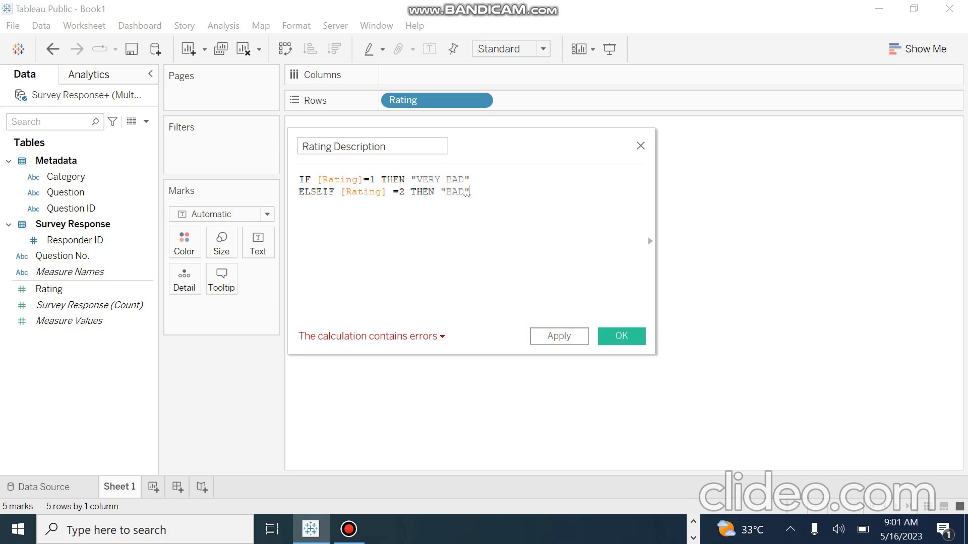
# Start the formula's third line with ELSEIF [Rating] = 3.
pyautogui.press('Return')
pyautogui.write('E')
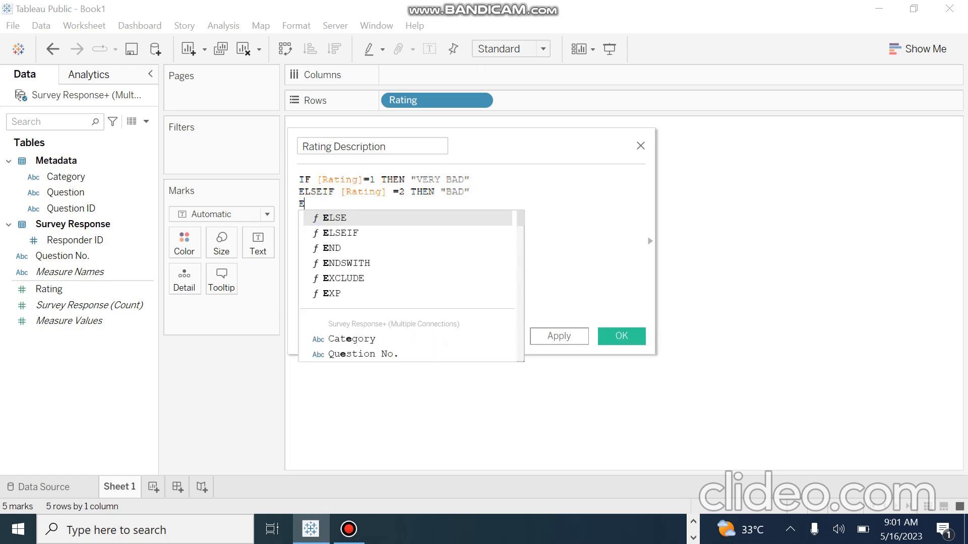
pyautogui.press('Down')
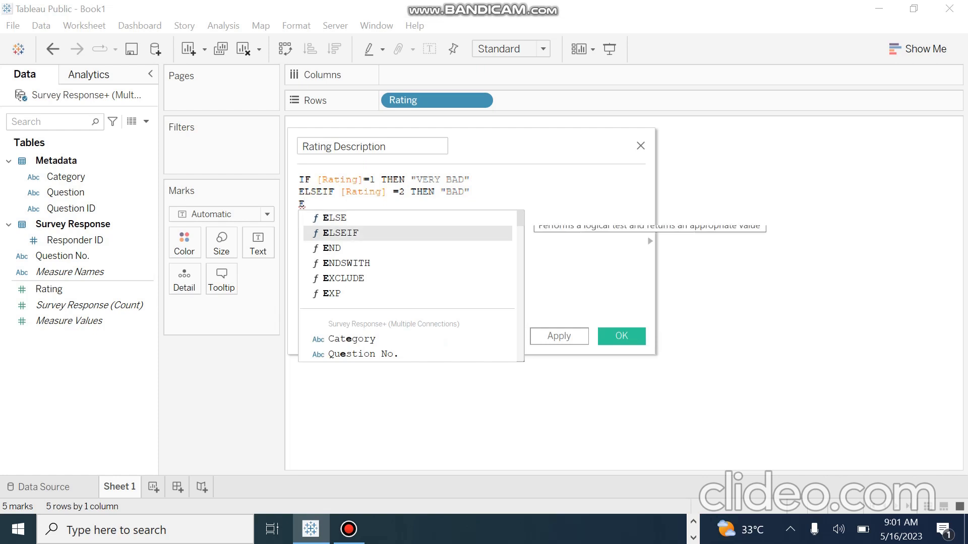
pyautogui.press('Return')
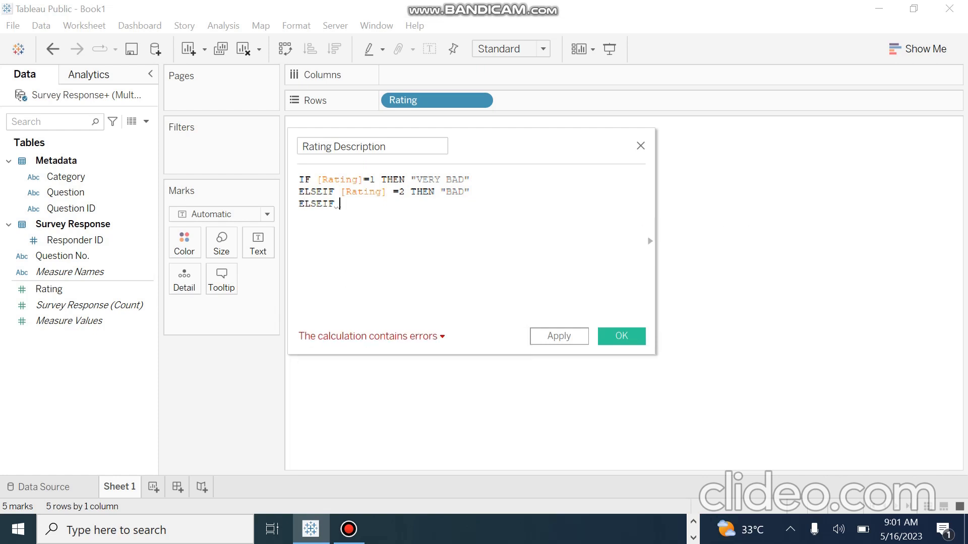
pyautogui.write('r')
pyautogui.press('Down')
pyautogui.press('Down')
pyautogui.press('Down')
pyautogui.press('Down')
pyautogui.press('Down')
pyautogui.press('Down')
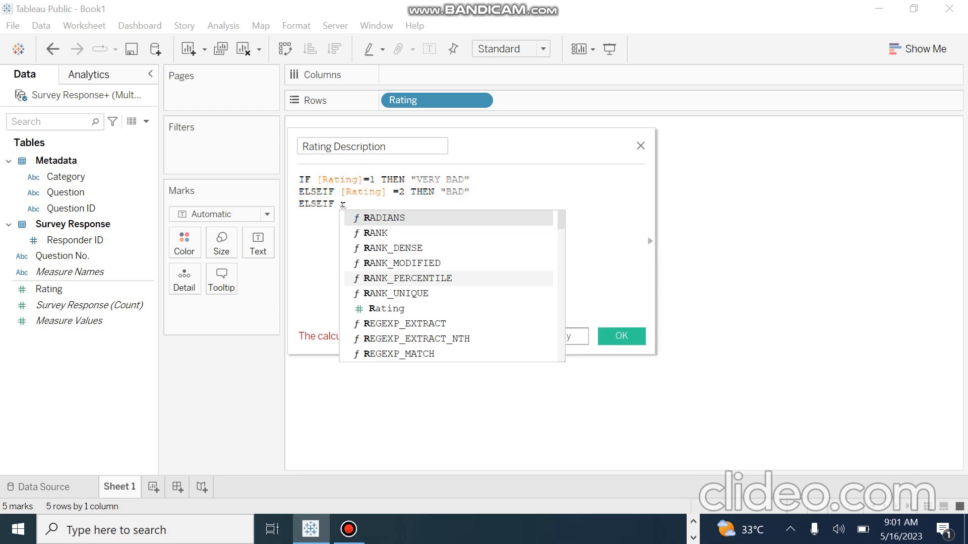
pyautogui.press('Return')
pyautogui.write('= 3')
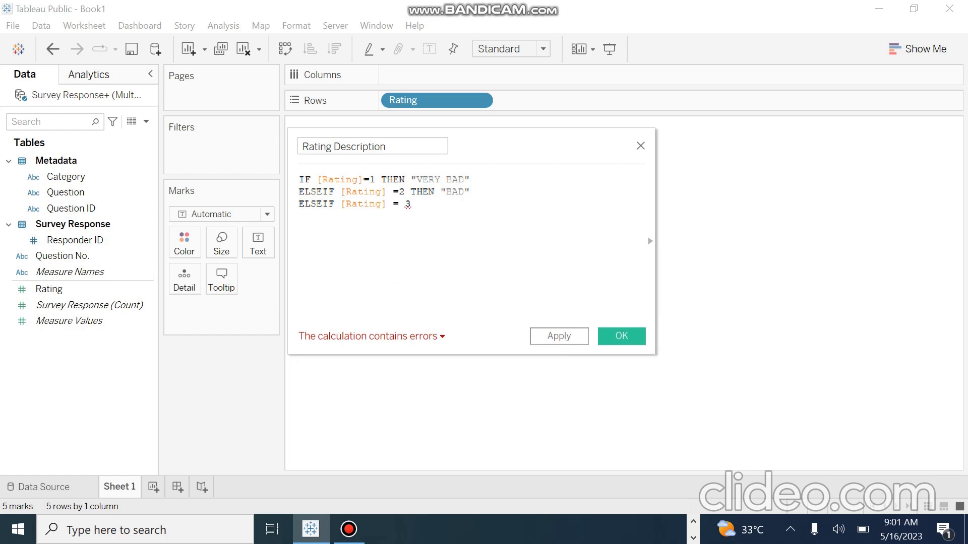
# Remove the extra spaces around the equals signs in the formula's second and third lines.
pyautogui.click(387, 192)
pyautogui.press('Delete')
pyautogui.press('Delete')
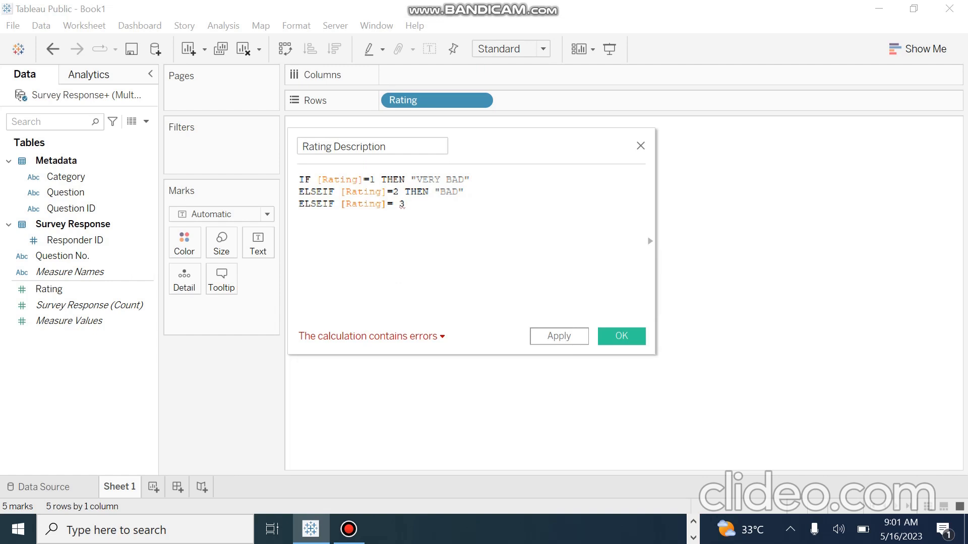
pyautogui.doubleClick(401, 204)
pyautogui.click(399, 204)
pyautogui.press('BackSpace')
# Complete the third formula line with THEN "NEUTRAL" and start a new line.
pyautogui.write('TH')
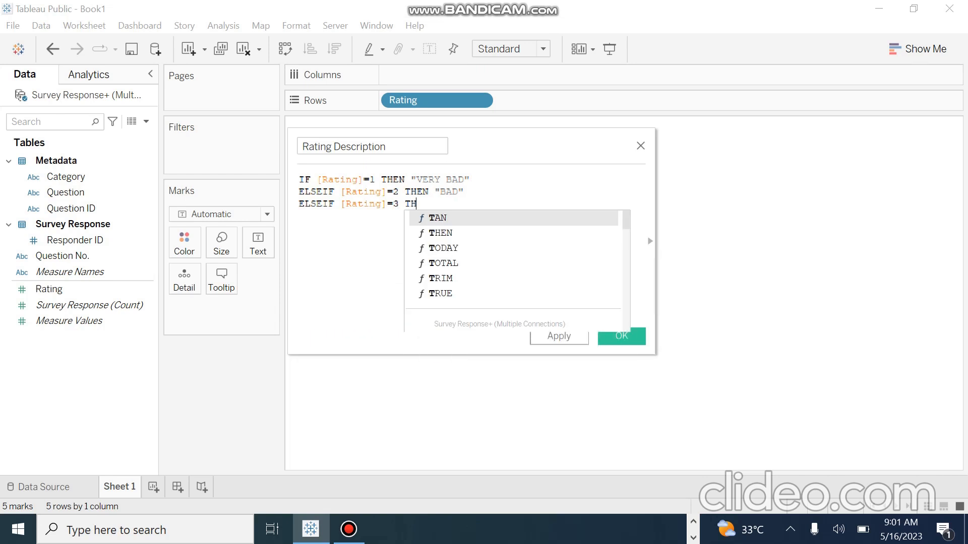
pyautogui.press('Return')
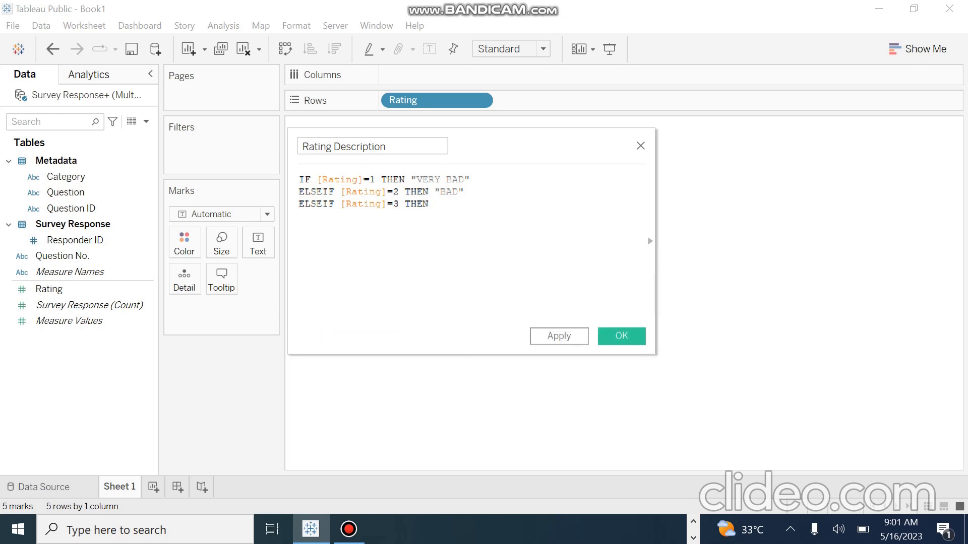
pyautogui.write('"n')
pyautogui.press('BackSpace')
pyautogui.write('NEUTRAL"')
pyautogui.press('Return')
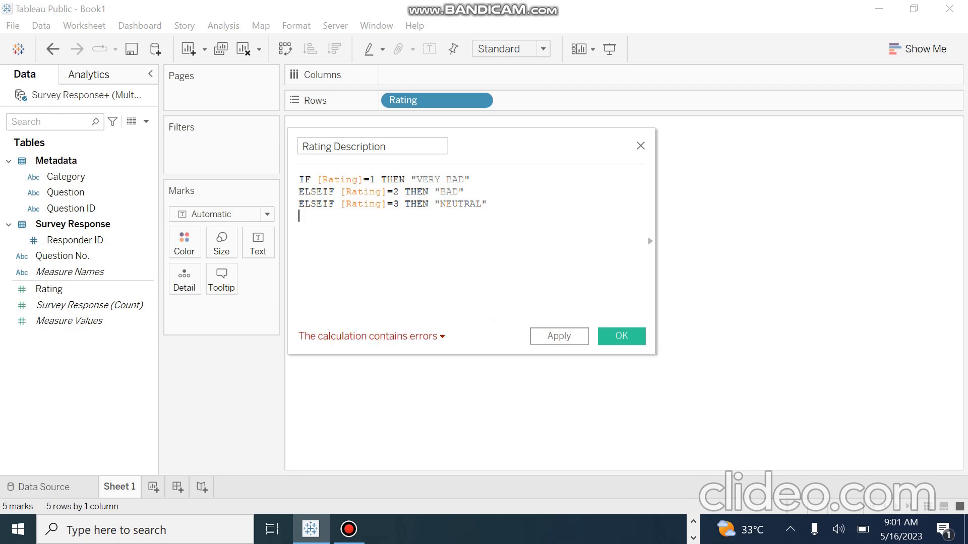
# Enter ELSEIF [Rating]=4 THEN on the formula's fourth line.
pyautogui.write('ELS')
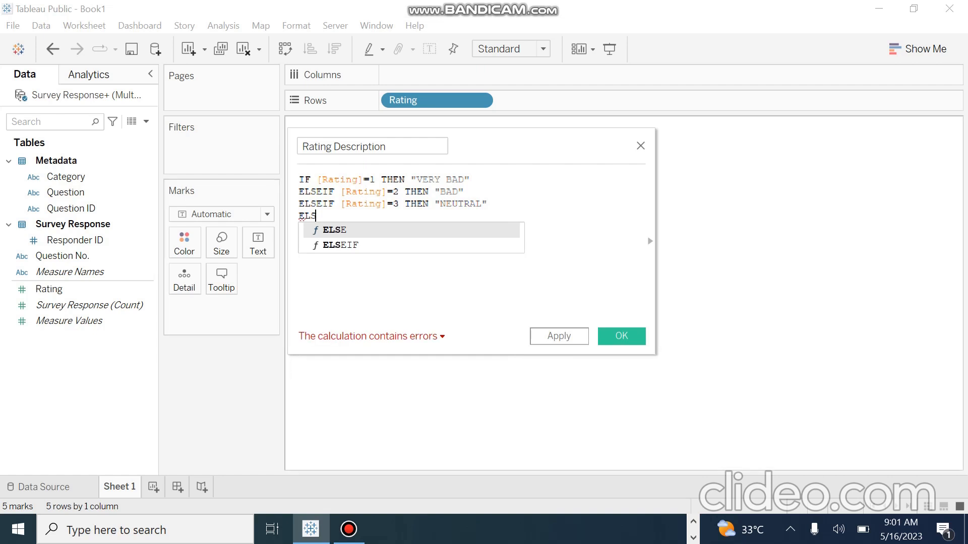
pyautogui.press('Down')
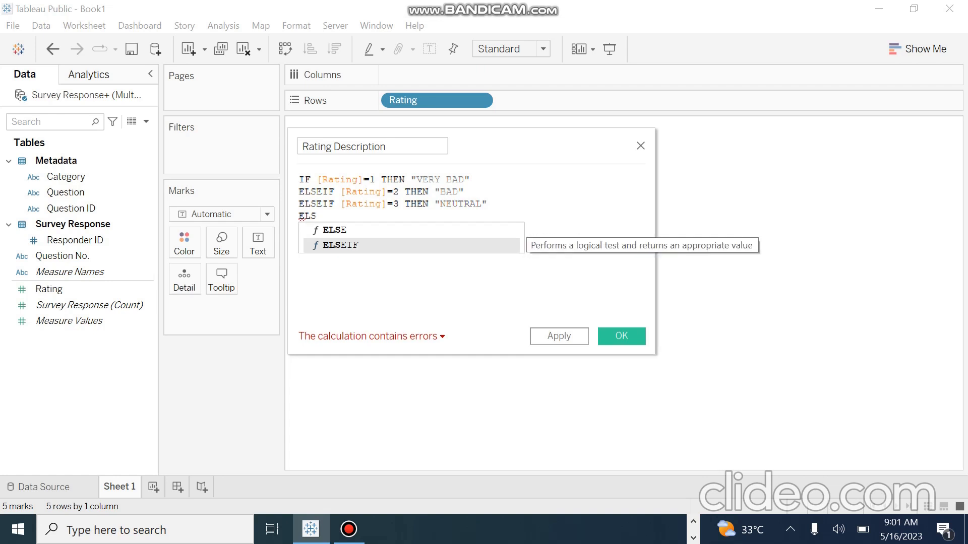
pyautogui.press('Return')
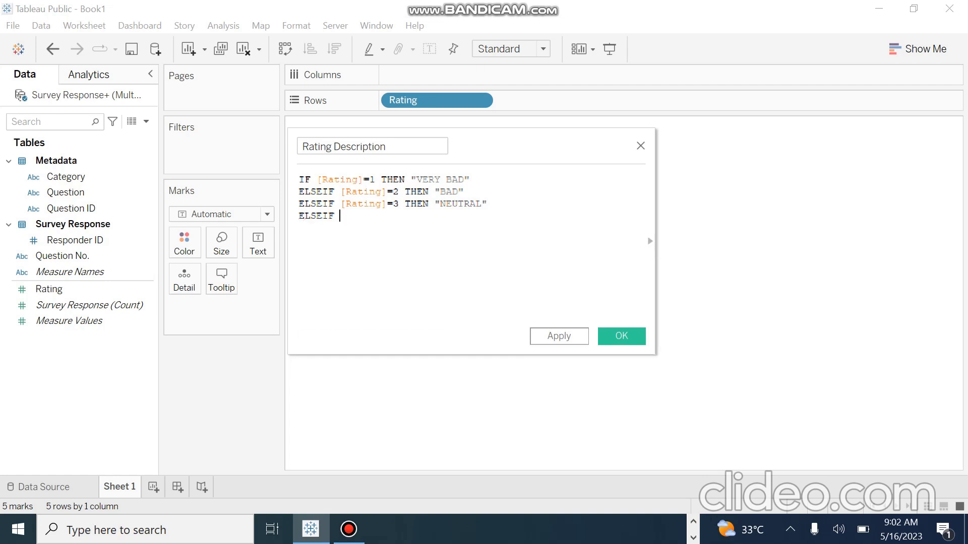
pyautogui.write('r')
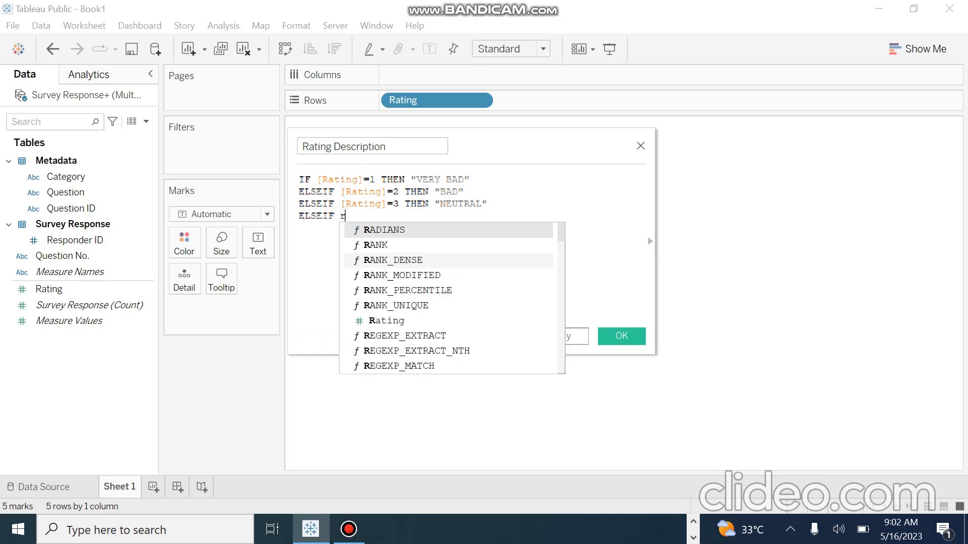
pyautogui.press('BackSpace')
pyautogui.write('R')
pyautogui.doubleClick(387, 321)
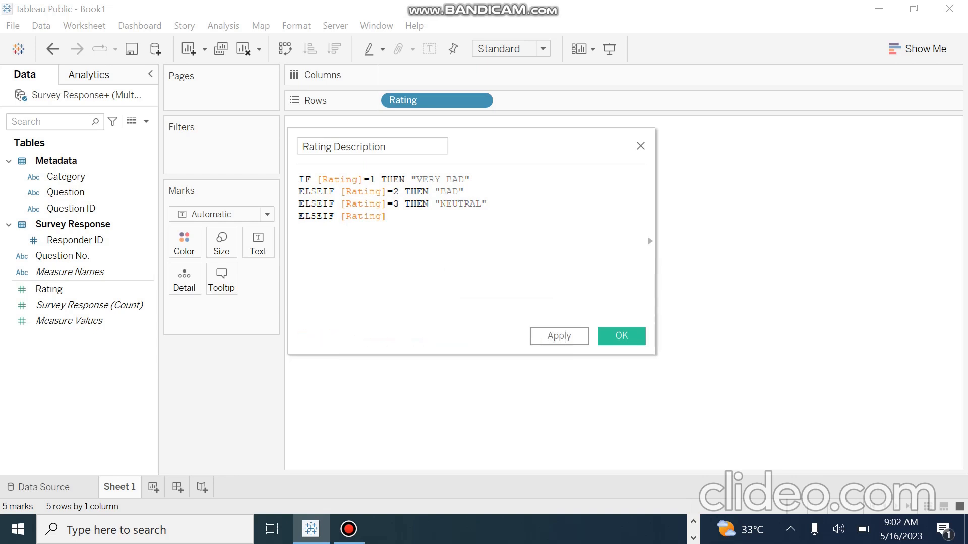
pyautogui.write('=4 T')
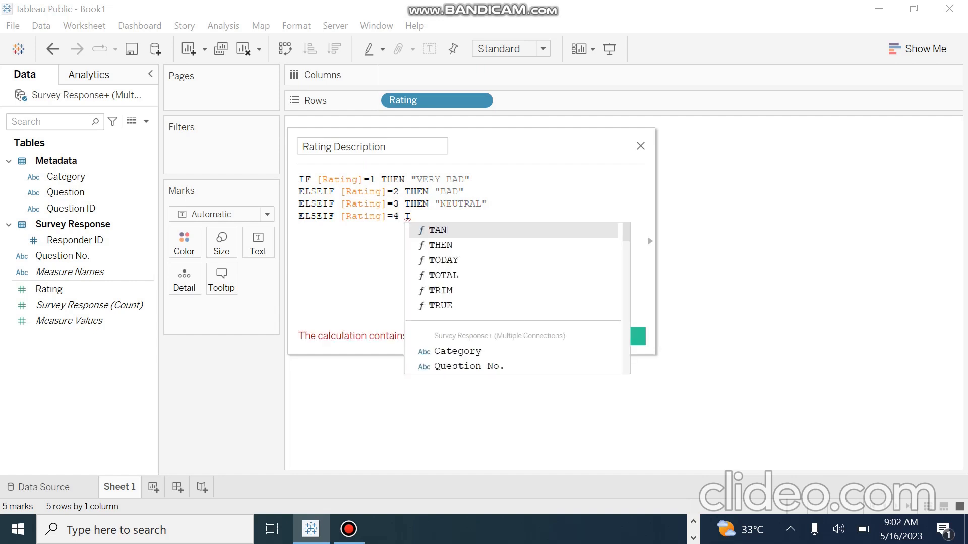
pyautogui.press('Down')
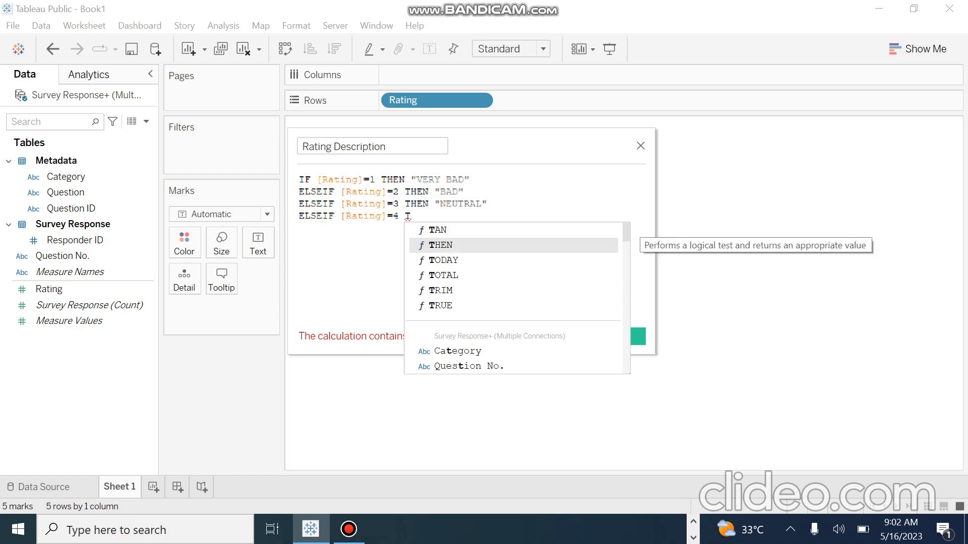
pyautogui.press('Return')
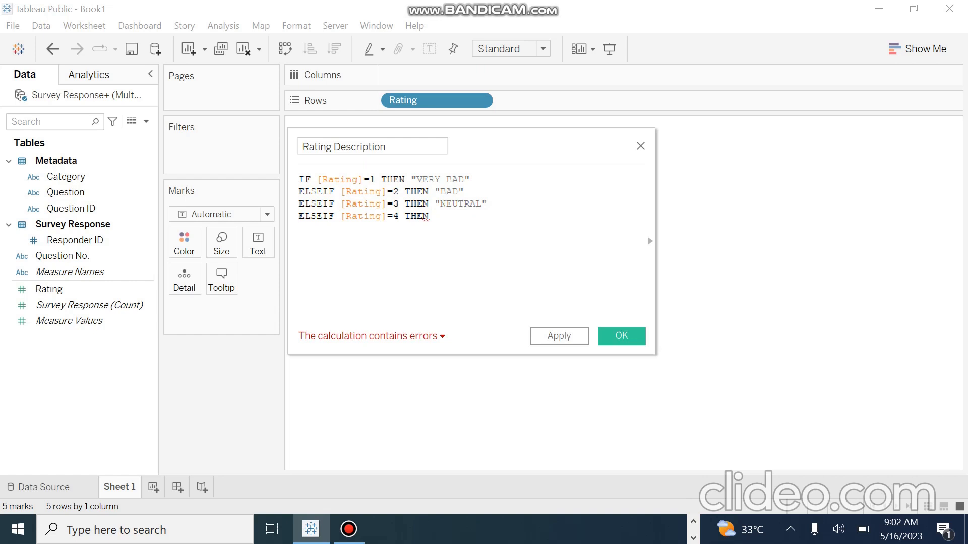
# Complete the fourth formula line with the label " SATISFIED" and start a new line.
pyautogui.write('" sATISFIED')
pyautogui.press('BackSpace')
pyautogui.press('BackSpace')
pyautogui.press('BackSpace')
pyautogui.press('BackSpace')
pyautogui.press('BackSpace')
pyautogui.press('BackSpace')
pyautogui.press('BackSpace')
pyautogui.press('BackSpace')
pyautogui.press('BackSpace')
pyautogui.write('SATISFIED"')
pyautogui.press('Return')
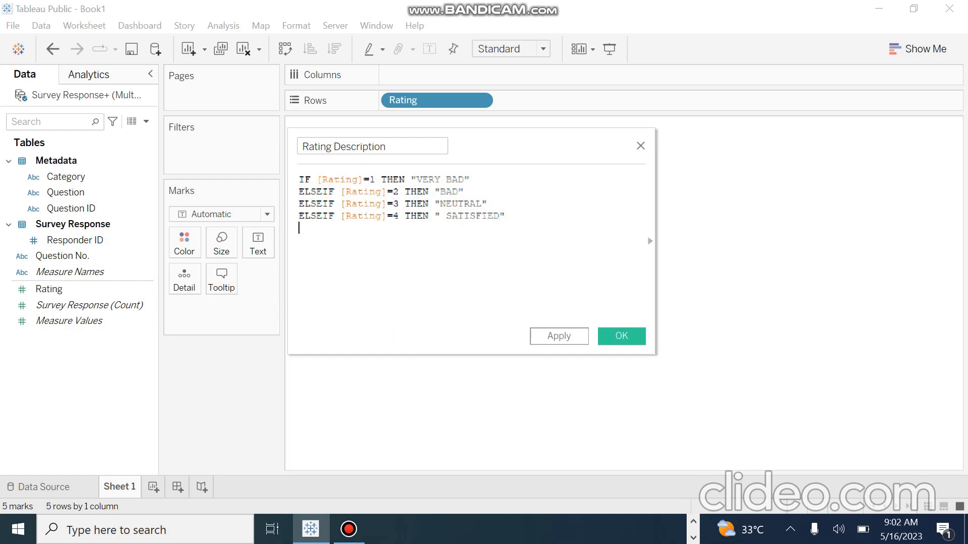
# Finish the formula with ELSE "VERY SATISFIED" END, then apply and save the calculated field.
pyautogui.write('ELSE')
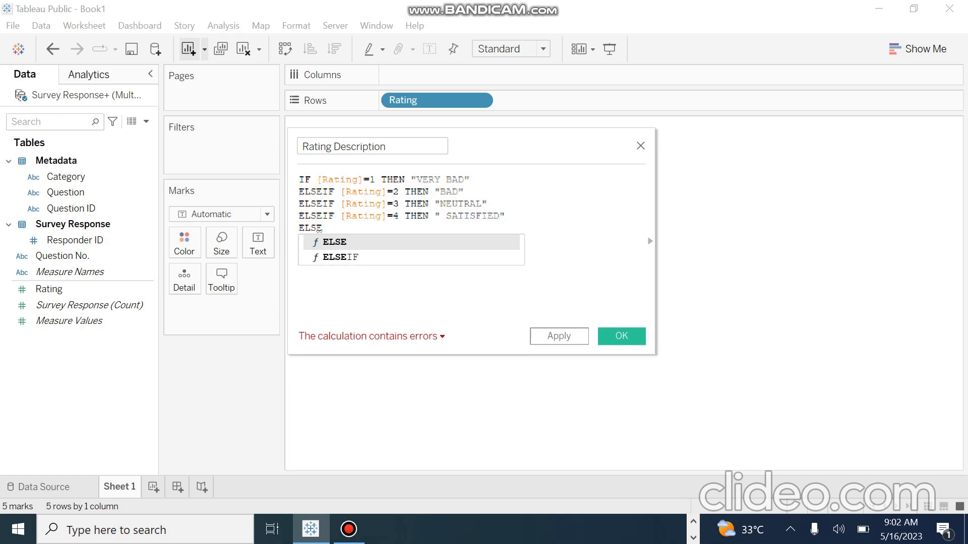
pyautogui.write(' "')
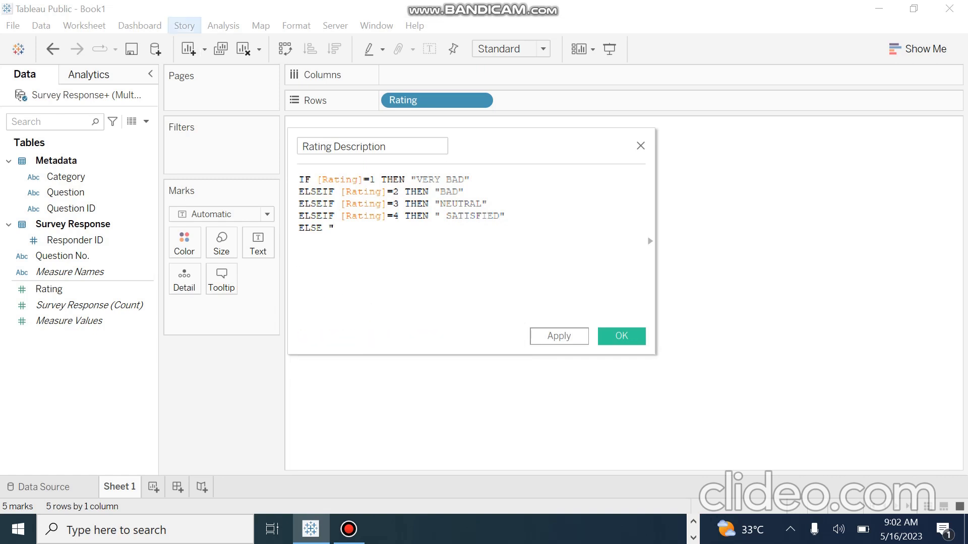
pyautogui.write('VERY SATISFIED')
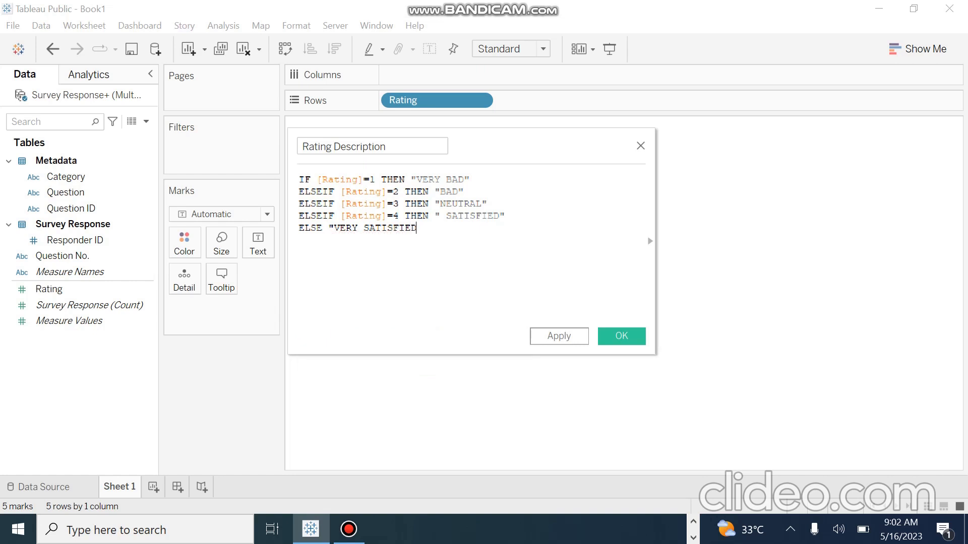
pyautogui.write('" END')
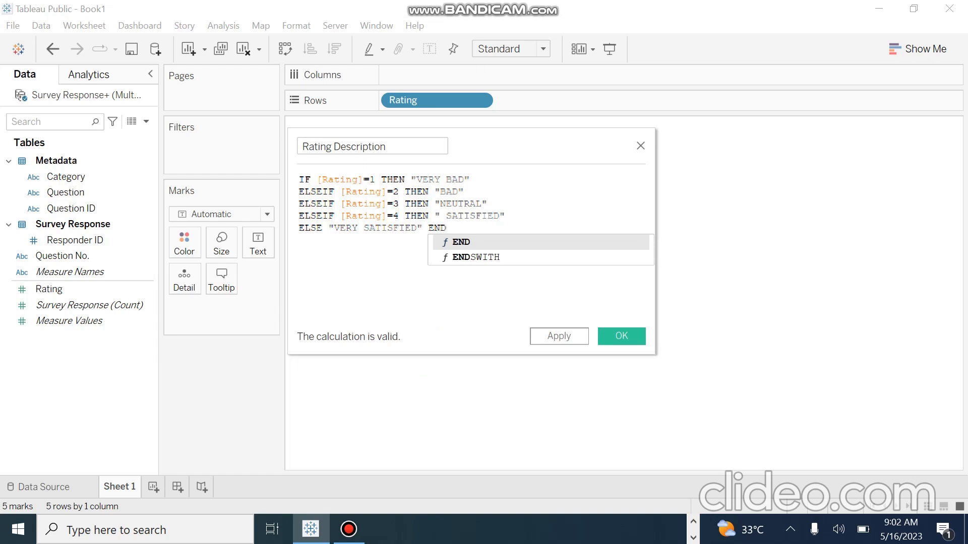
pyautogui.press('Escape')
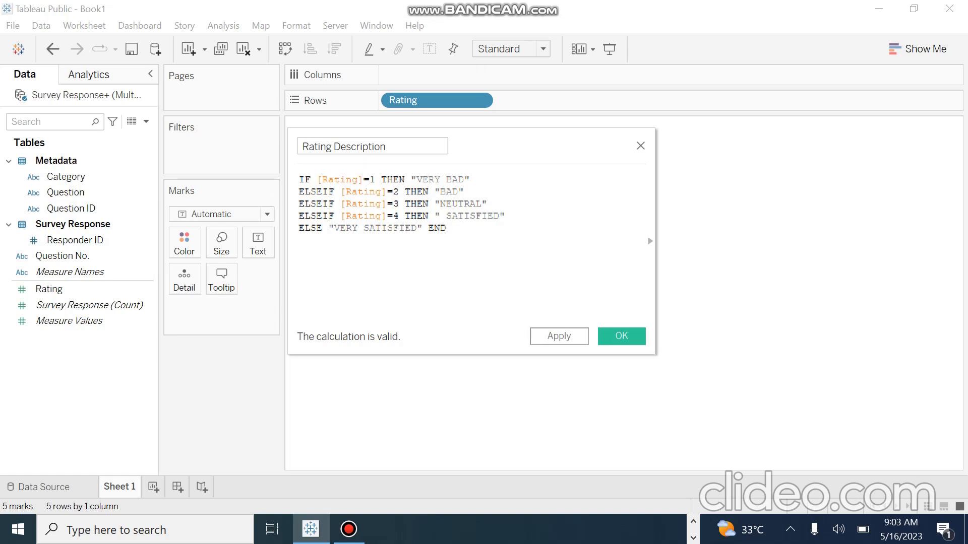
pyautogui.click(559, 336)
pyautogui.click(622, 336)
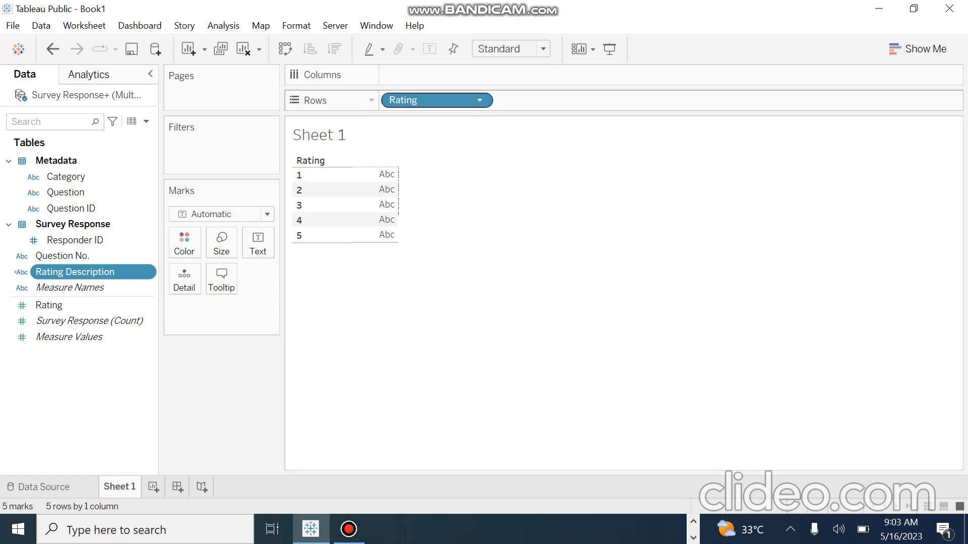
# Replace the Rating field on the Rows shelf with Rating Description.
pyautogui.moveTo(433, 100); pyautogui.dragTo(89, 194)
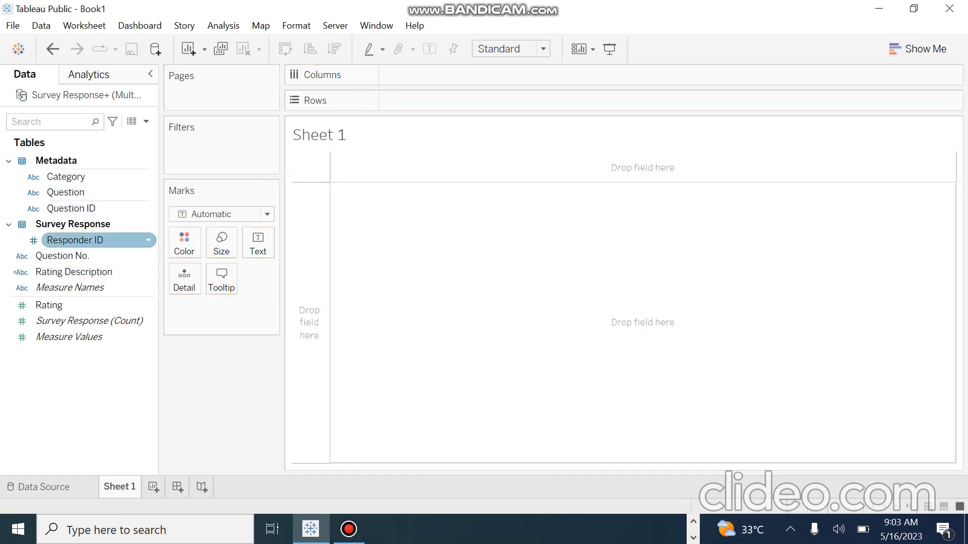
pyautogui.click(81, 272)
pyautogui.moveTo(81, 273); pyautogui.dragTo(421, 100)
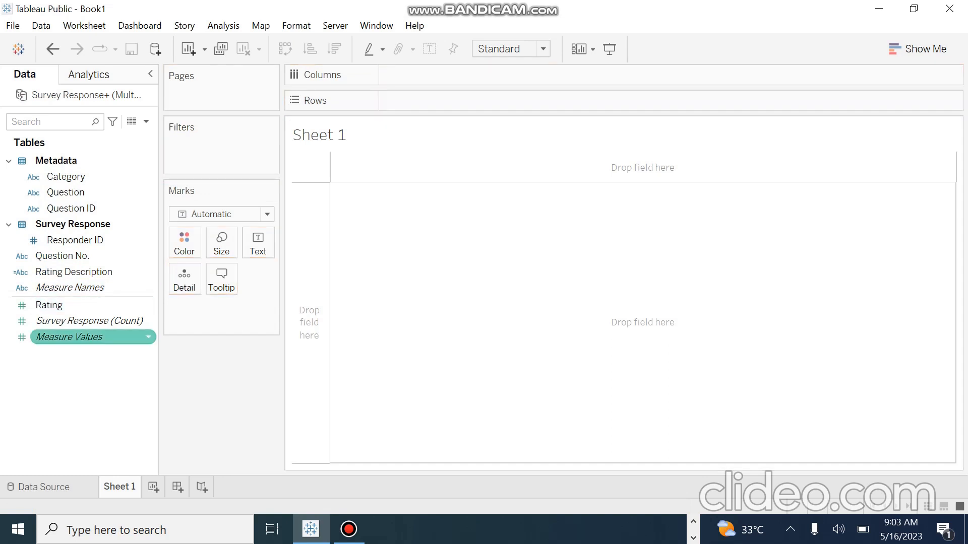
pyautogui.moveTo(74, 272); pyautogui.dragTo(431, 96)
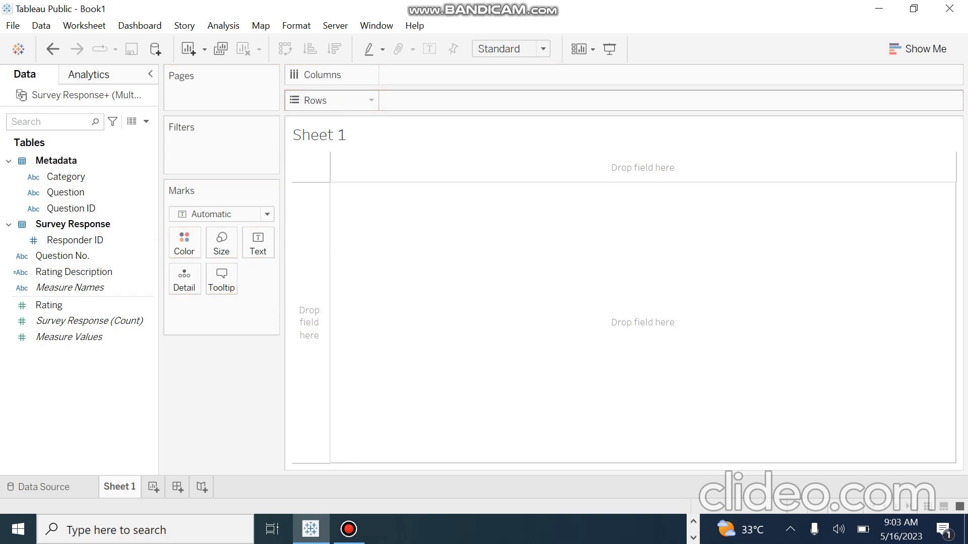
pyautogui.moveTo(74, 272); pyautogui.dragTo(426, 96)
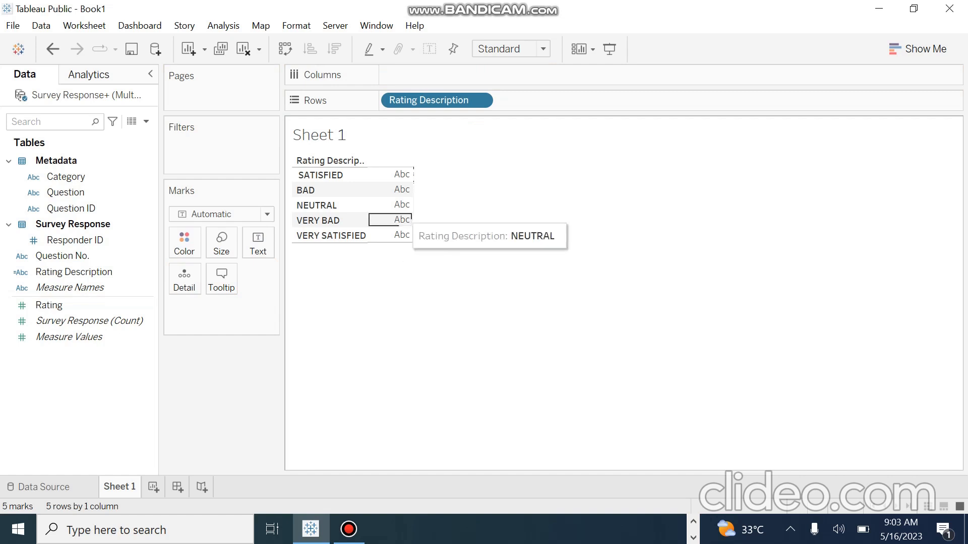
# Open the sort settings for Rating Description on the Rows shelf and set it to sort by Field.
pyautogui.doubleClick(436, 100)
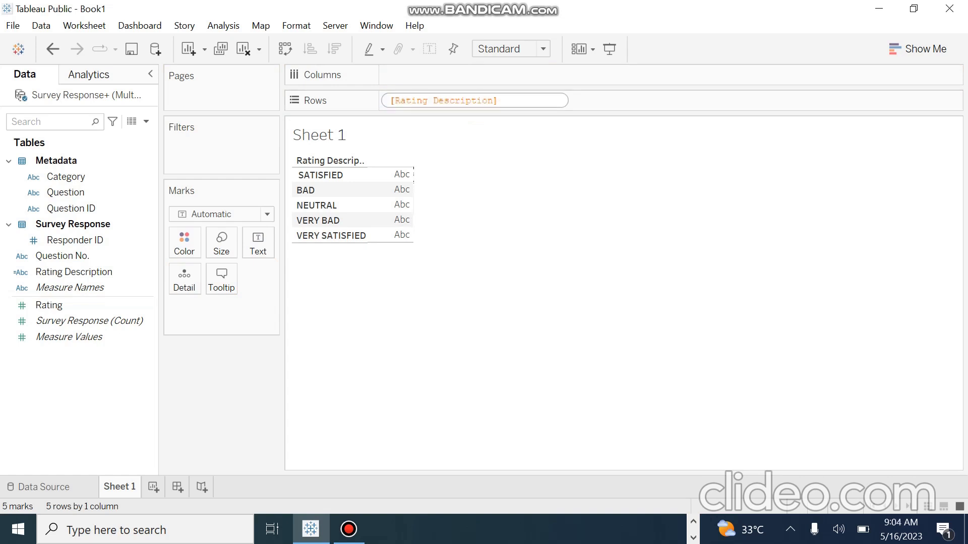
pyautogui.press('Return')
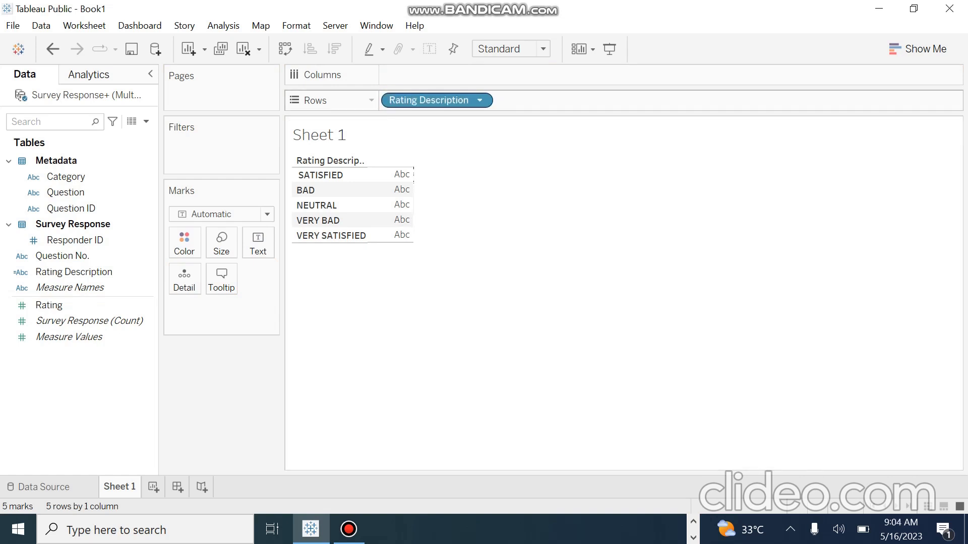
pyautogui.click(480, 99)
pyautogui.press('Down')
pyautogui.press('Down')
pyautogui.press('Down')
pyautogui.press('Down')
pyautogui.press('Down')
pyautogui.press('Up')
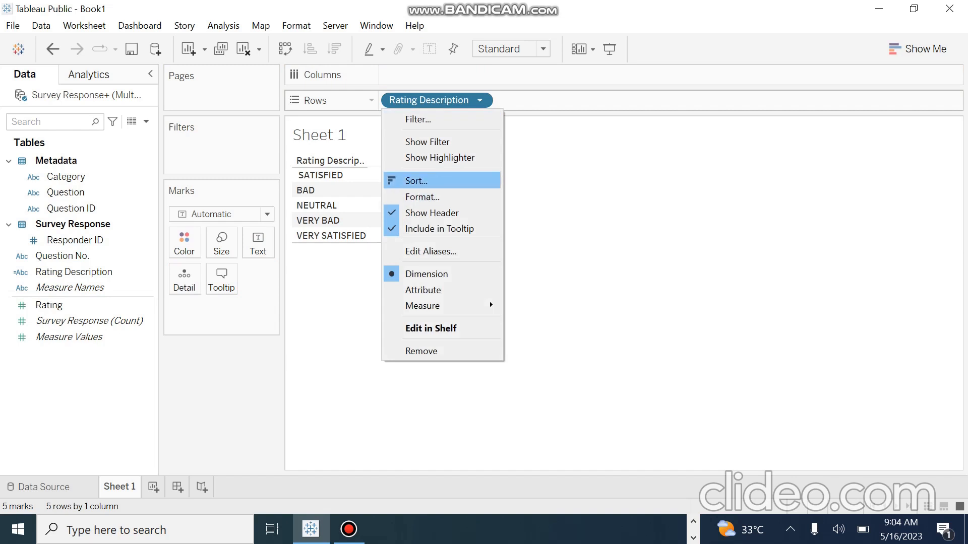
pyautogui.press('Escape')
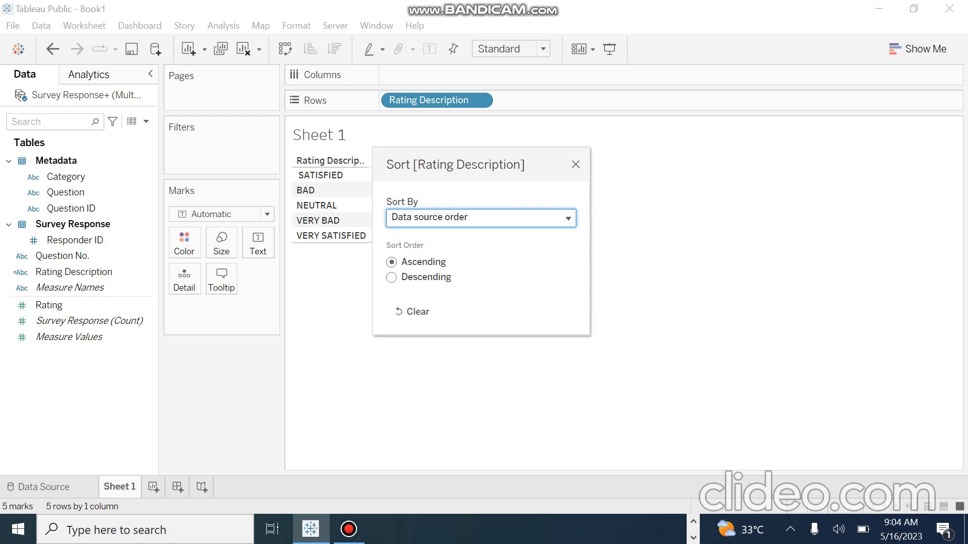
pyautogui.click(568, 218)
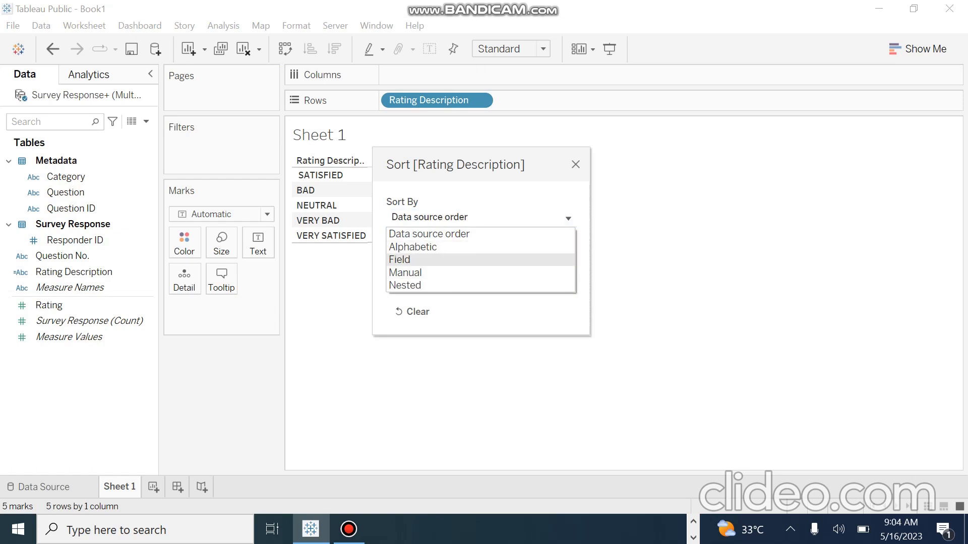
pyautogui.click(399, 259)
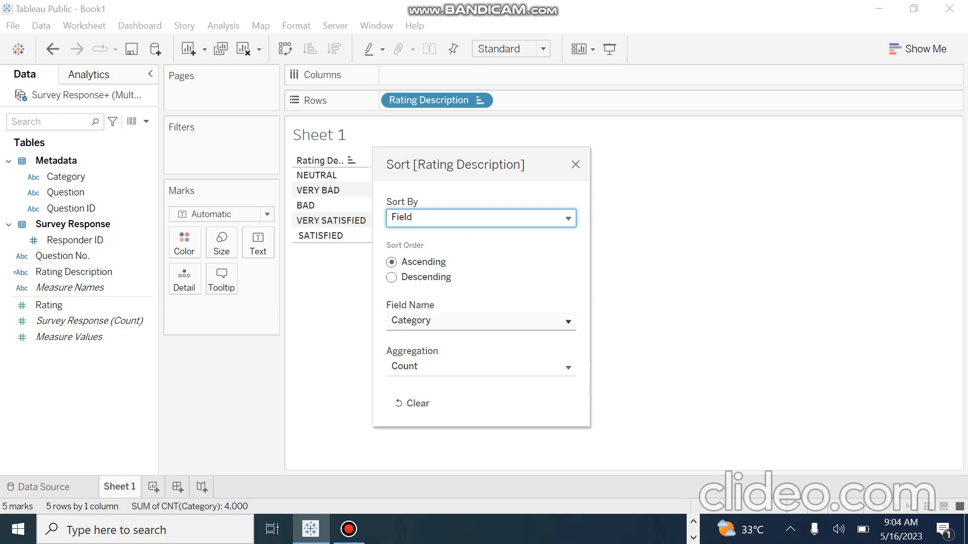
# Sort Rating Description by the Rating field with Minimum aggregation and close the sort settings.
pyautogui.click(569, 321)
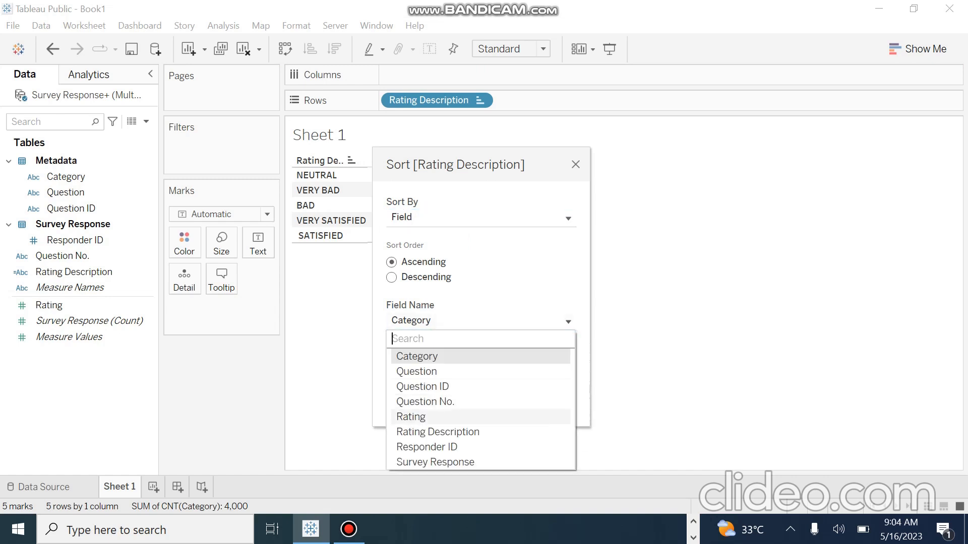
pyautogui.click(411, 416)
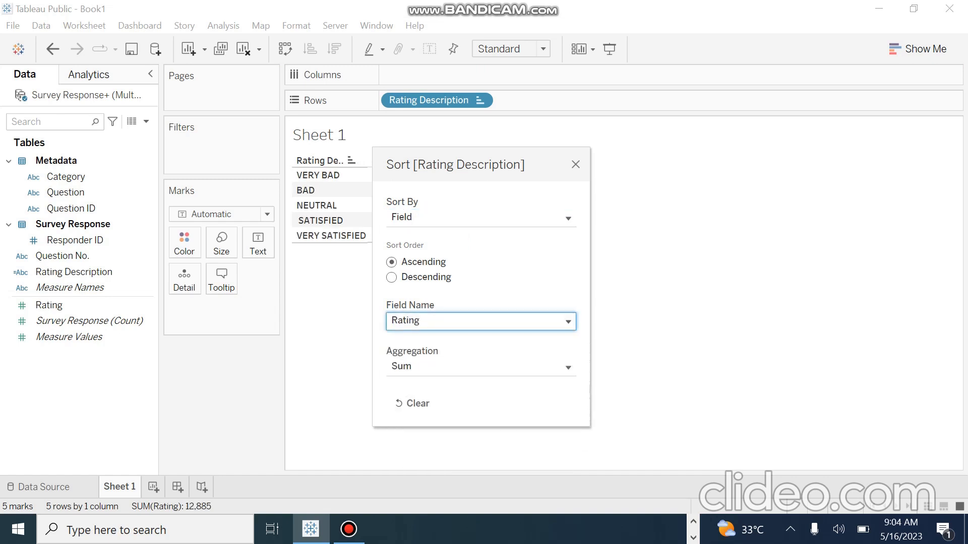
pyautogui.click(479, 367)
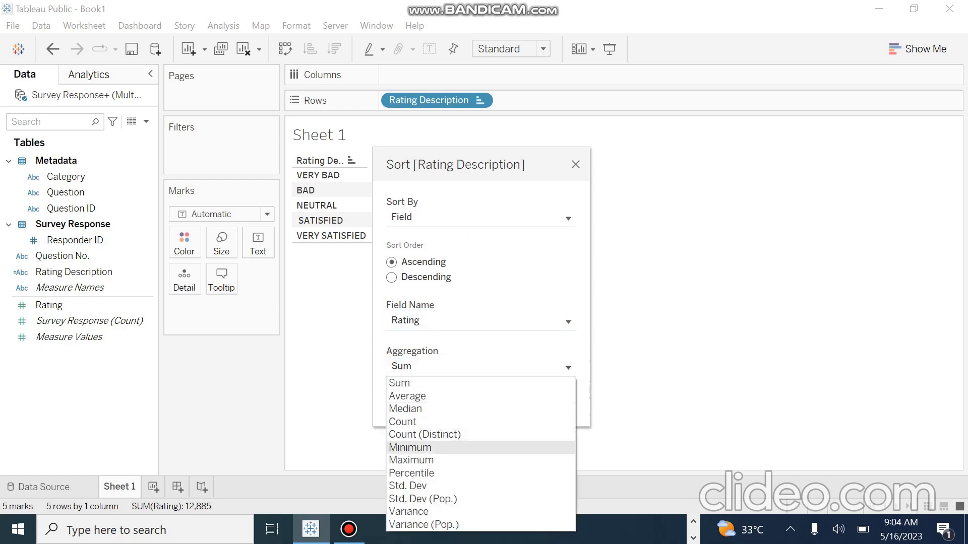
pyautogui.click(428, 448)
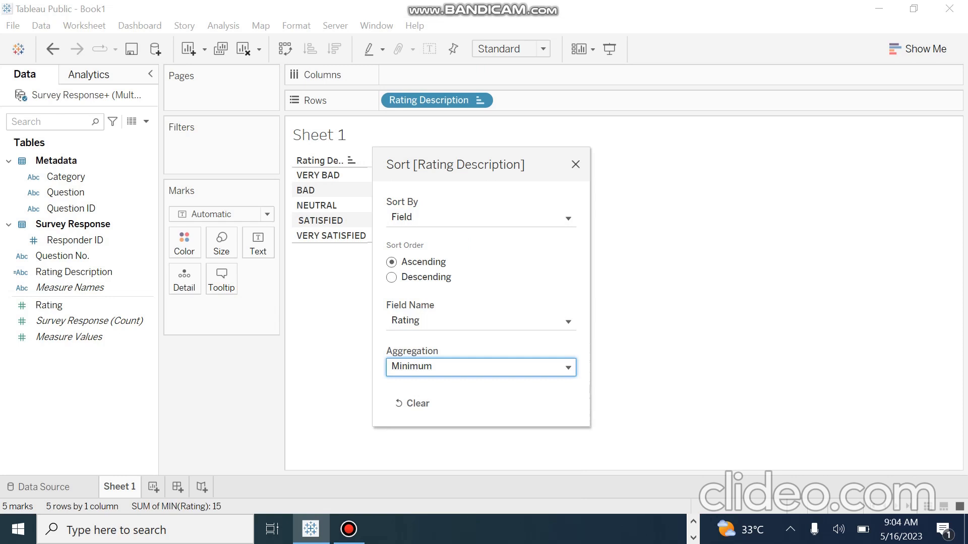
pyautogui.click(630, 373)
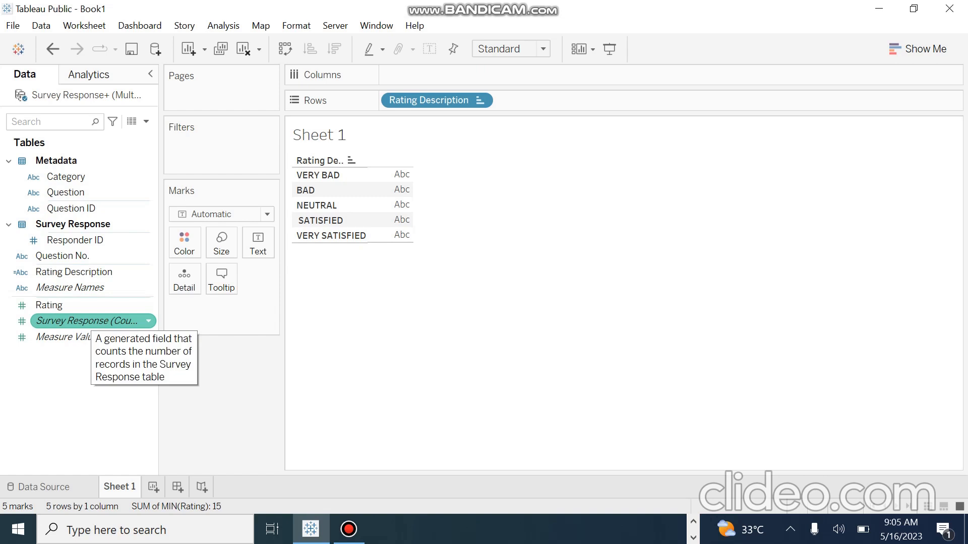
# Add Survey Response (Count) to the table and make the count field on the Rows shelf discrete.
pyautogui.moveTo(91, 321); pyautogui.dragTo(337, 205)
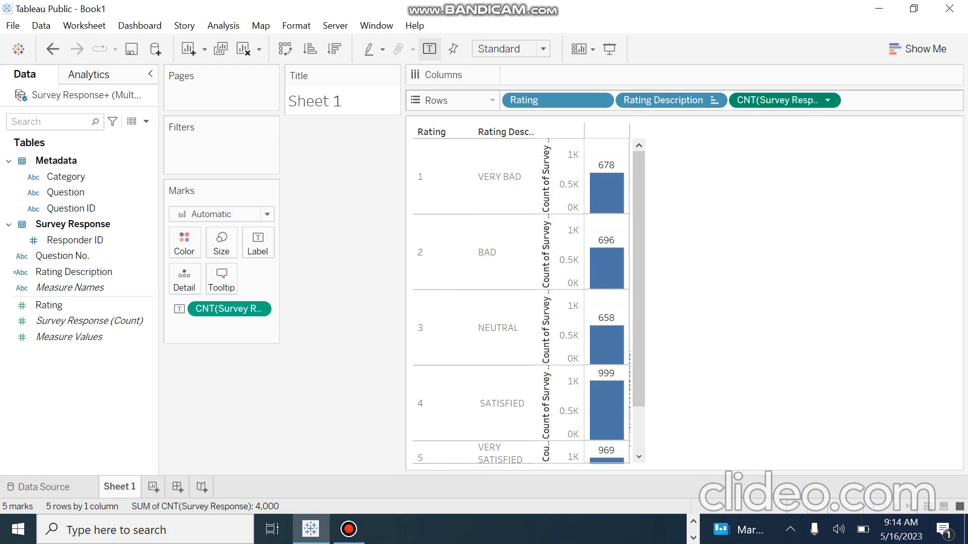
pyautogui.click(827, 100)
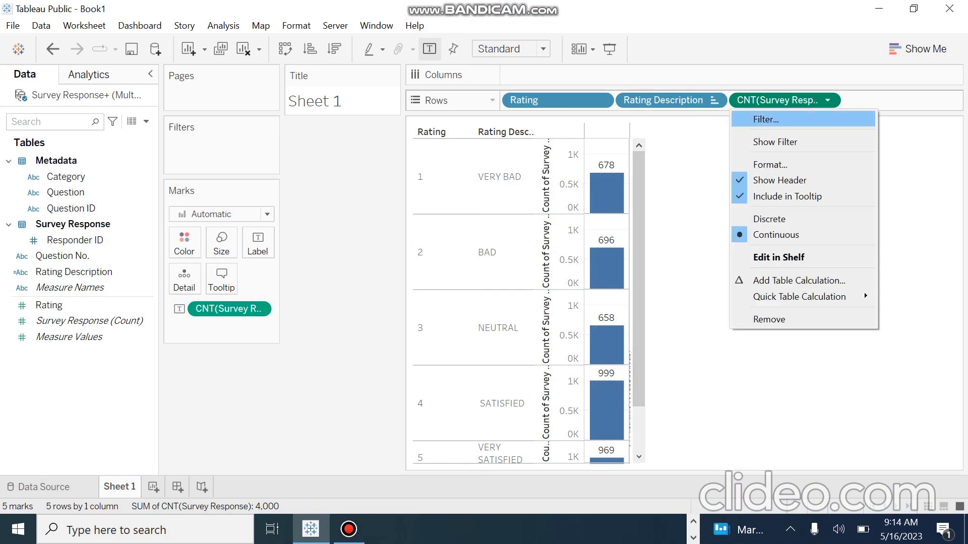
pyautogui.click(786, 218)
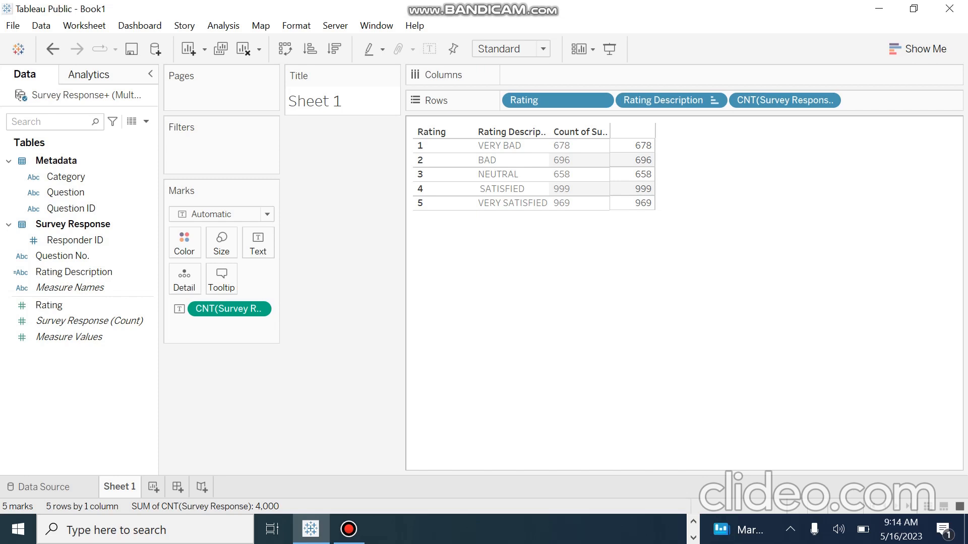
# Create a new calculated field and name it Negative score.
pyautogui.click(146, 121)
pyautogui.click(72, 138)
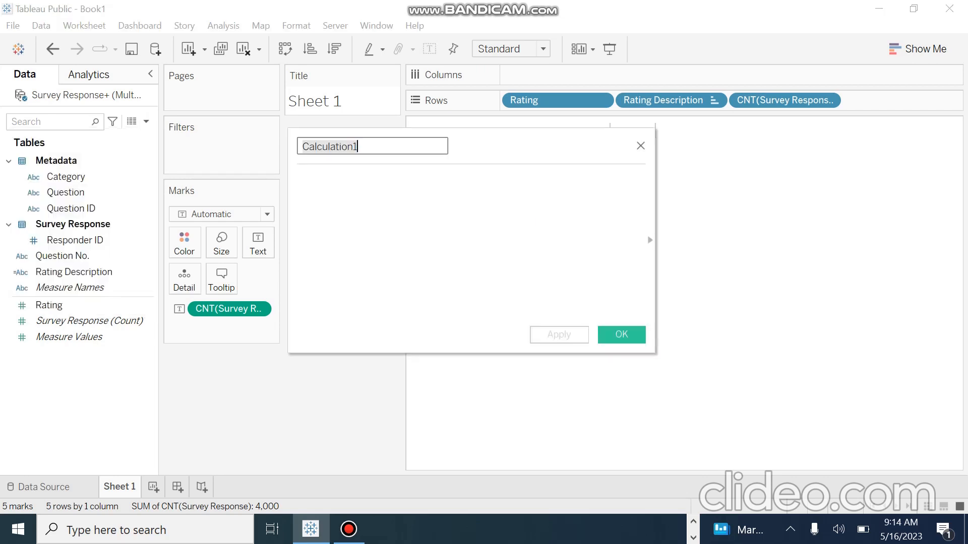
pyautogui.press('BackSpace')
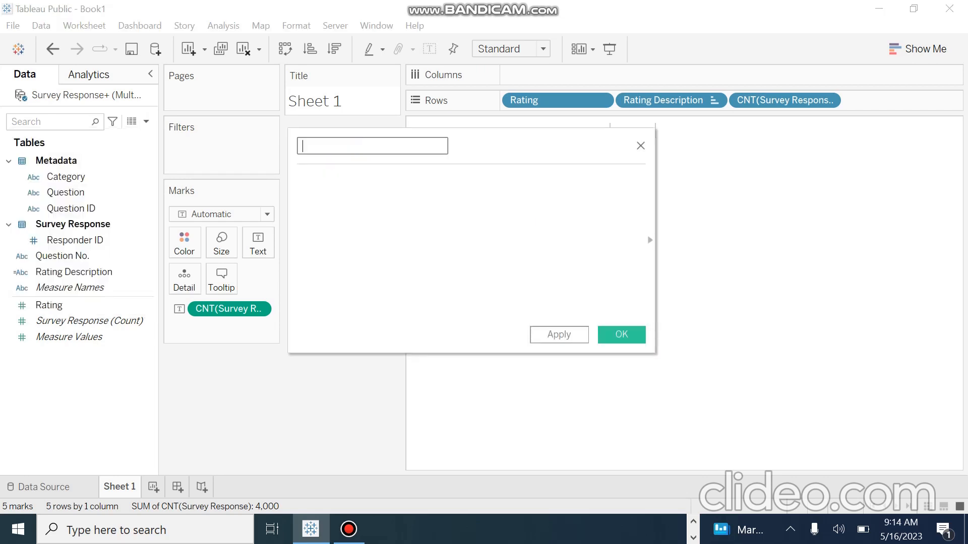
pyautogui.write('nE')
pyautogui.press('BackSpace')
pyautogui.press('BackSpace')
pyautogui.write('Negative s')
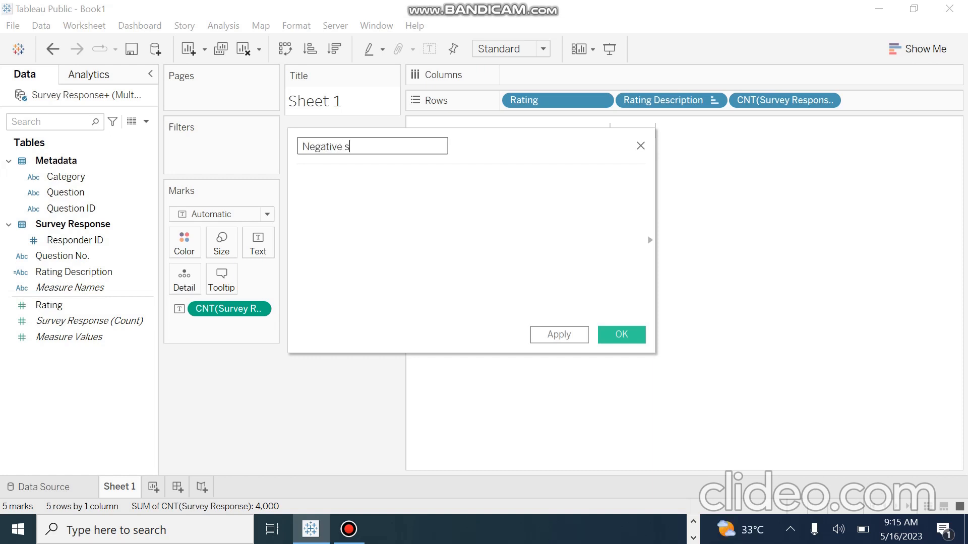
pyautogui.write('core')
# Enter IF [Rating]<3 THEN 1 as the first line of the Negative score formula and start a new line.
pyautogui.click(299, 180)
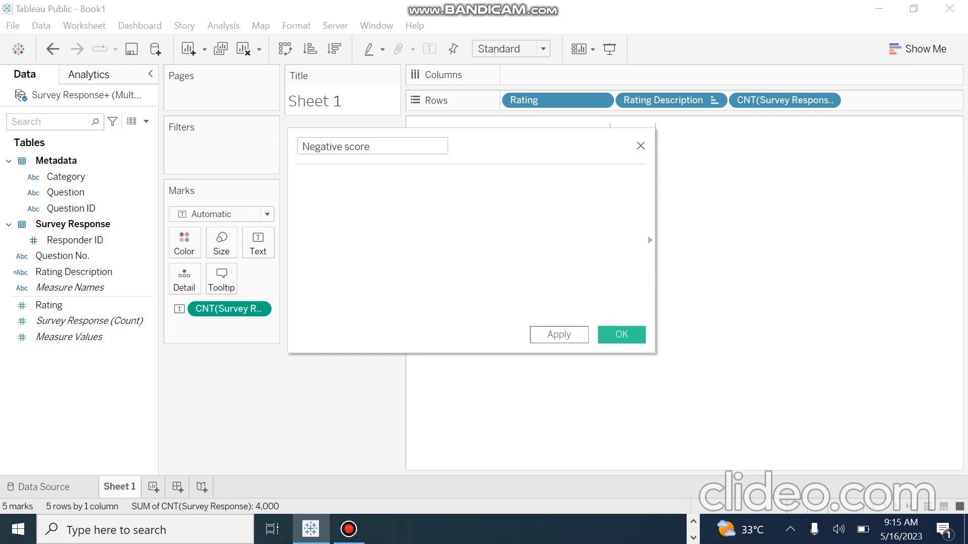
pyautogui.write('if')
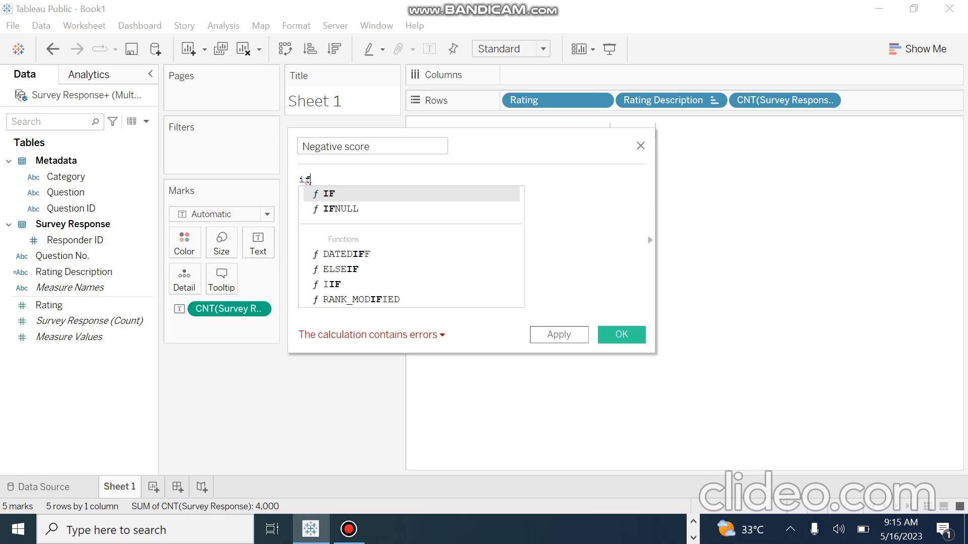
pyautogui.press('Return')
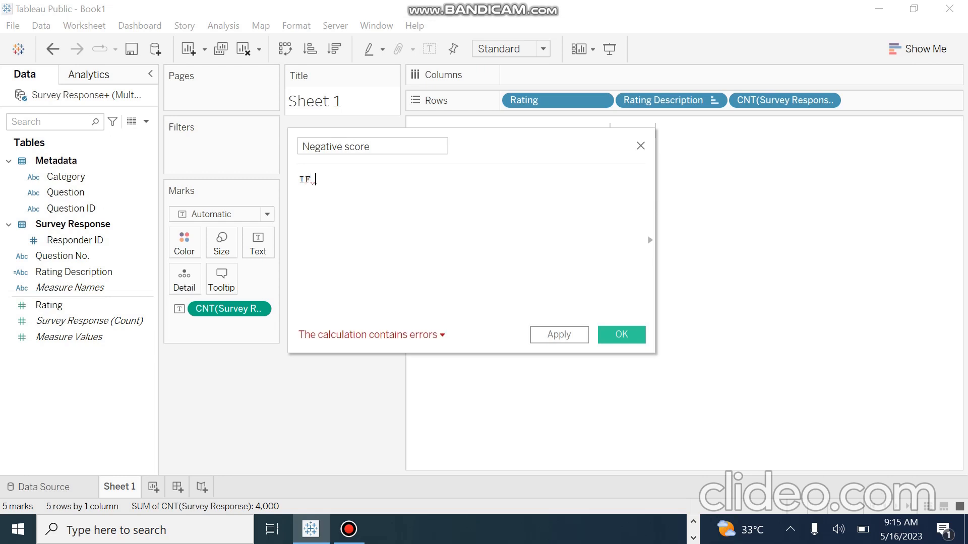
pyautogui.write('R')
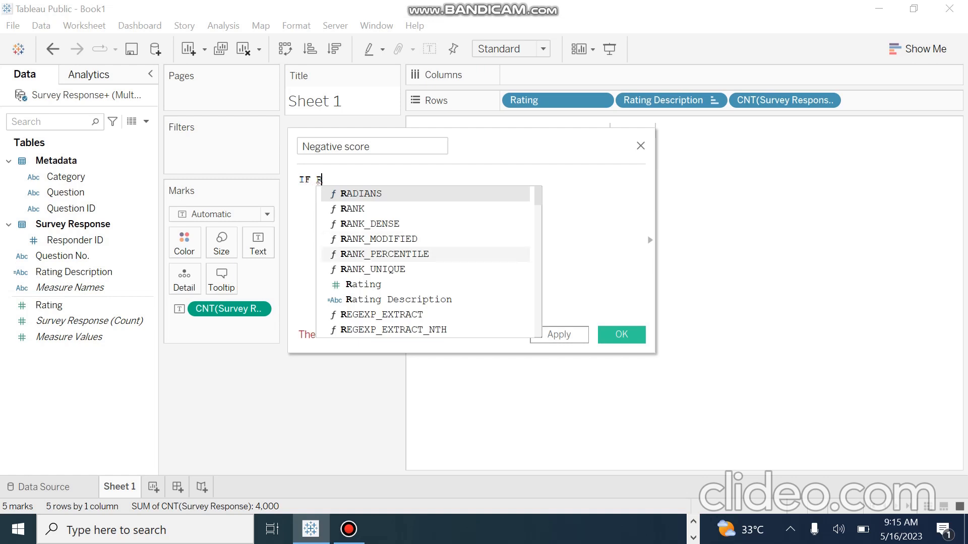
pyautogui.click(364, 285)
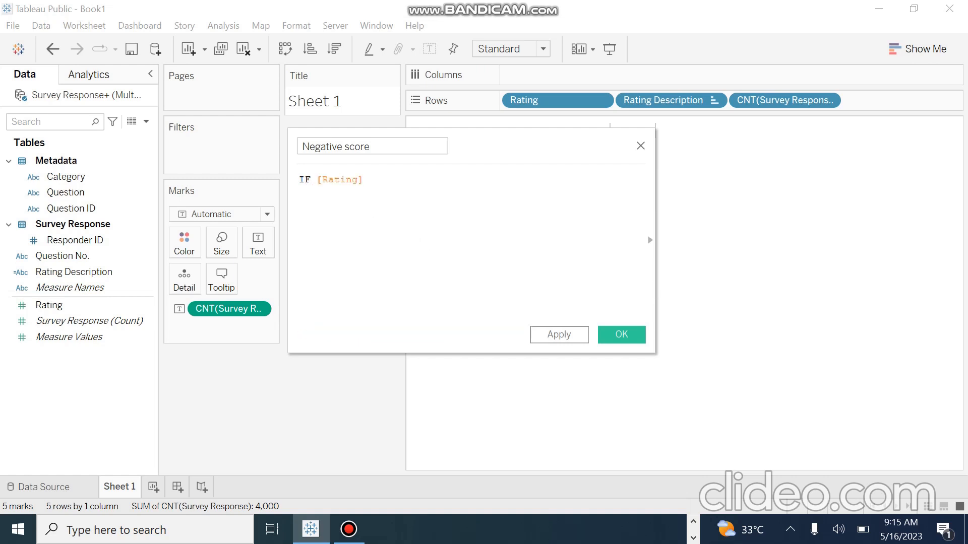
pyautogui.write('<3 then')
pyautogui.press('BackSpace')
pyautogui.press('BackSpace')
pyautogui.press('BackSpace')
pyautogui.press('BackSpace')
pyautogui.write('T')
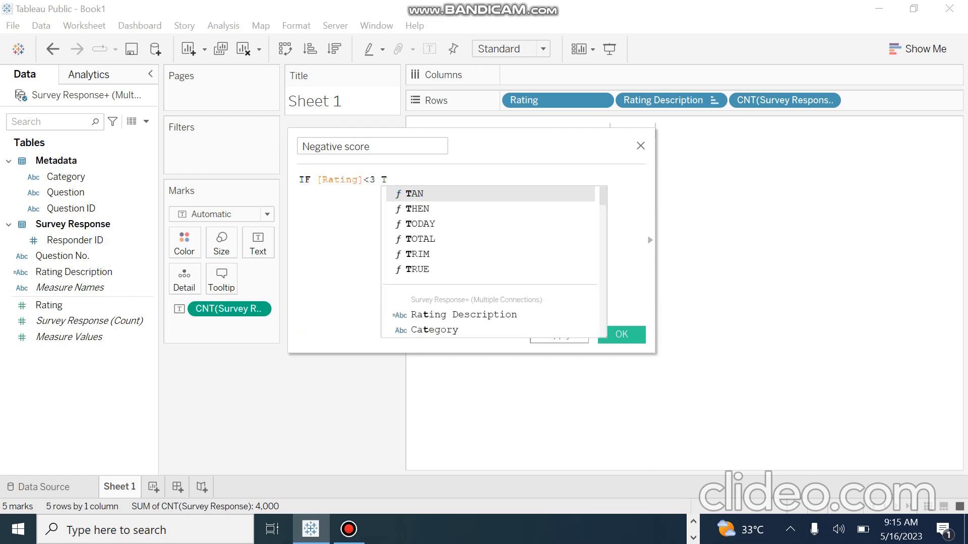
pyautogui.press('Down')
pyautogui.press('Return')
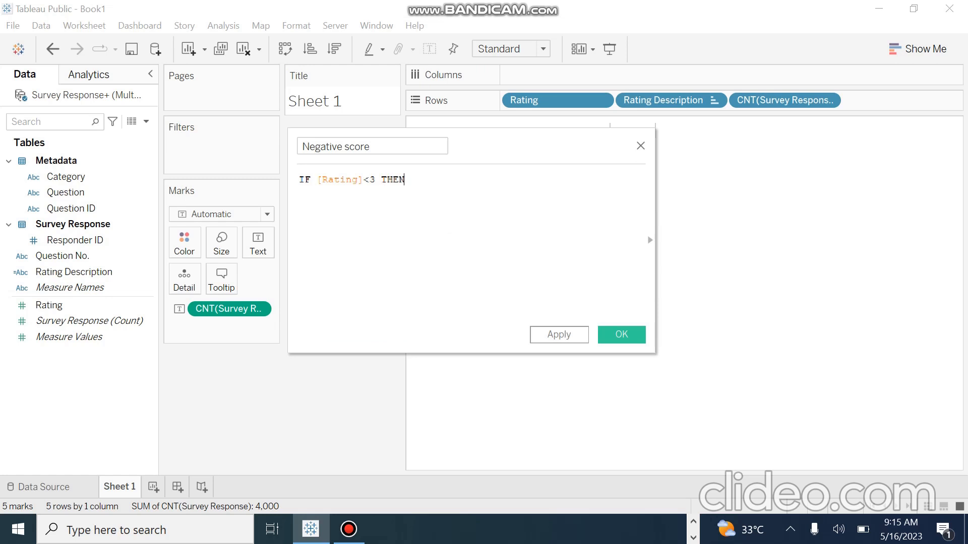
pyautogui.write('1')
pyautogui.press('Return')
# Enter ELSEIF [Rating]=3 THEN 0.5 as the formula's second line and start a new line.
pyautogui.write('E')
pyautogui.press('Down')
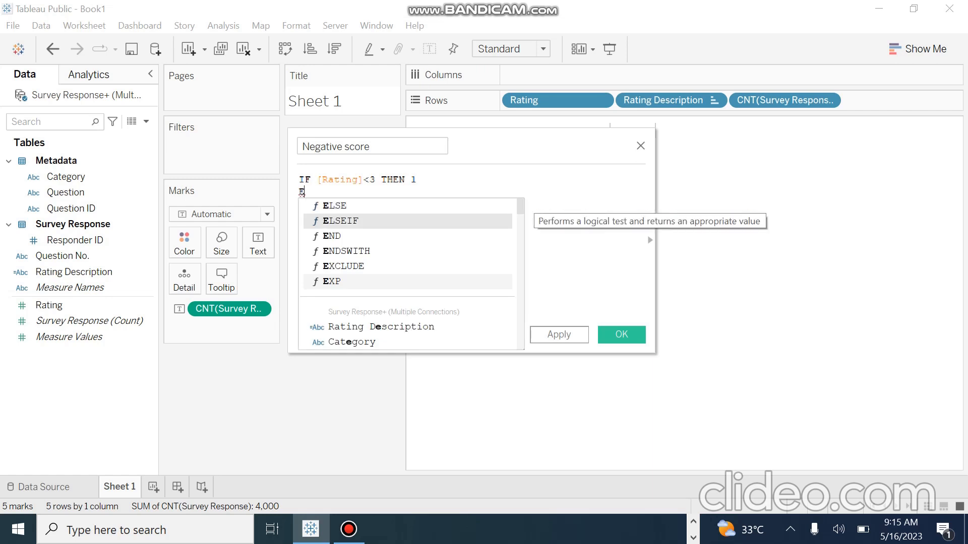
pyautogui.press('Return')
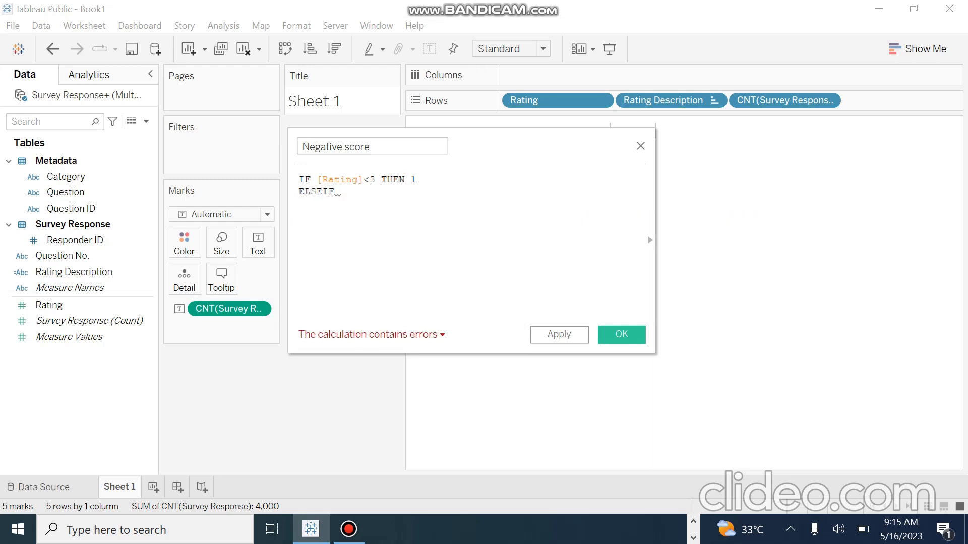
pyautogui.write('R')
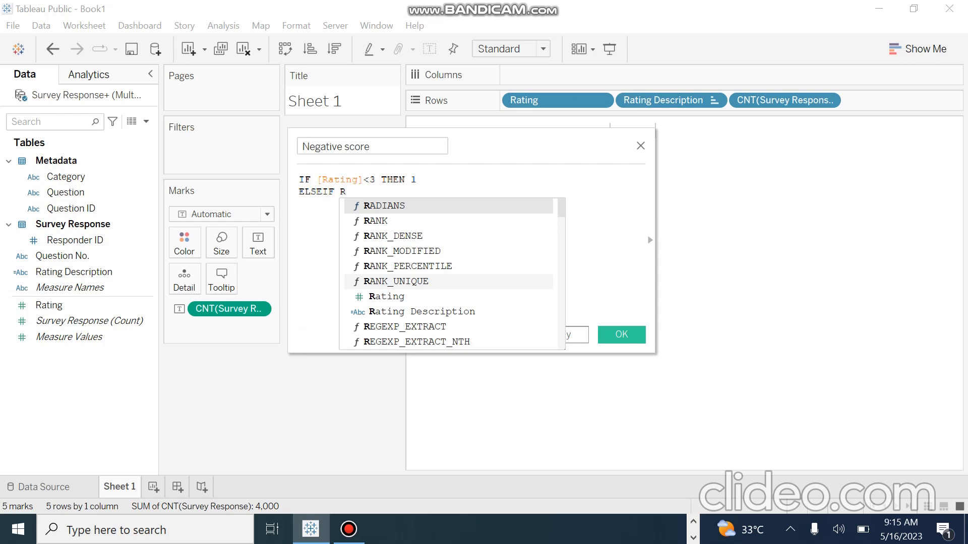
pyautogui.click(387, 297)
pyautogui.write('=3')
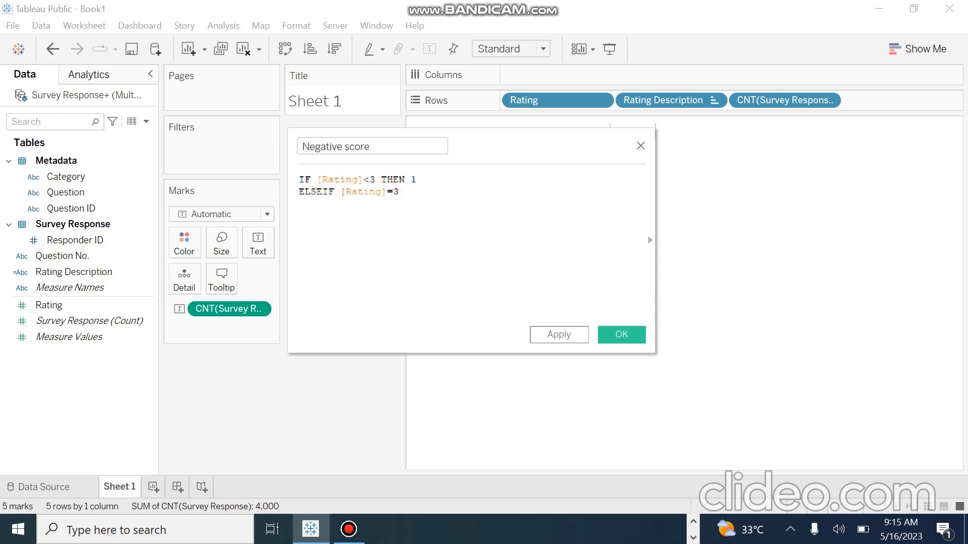
pyautogui.write(' the')
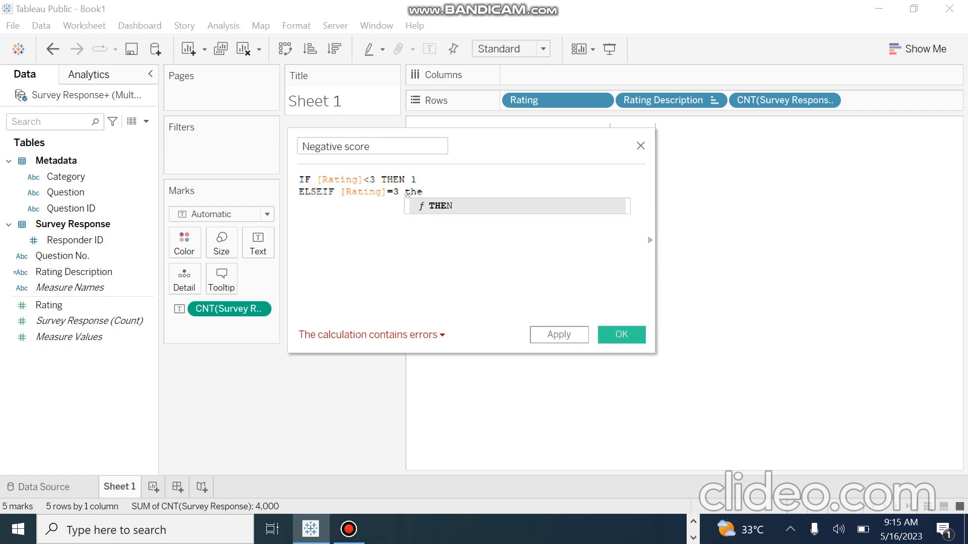
pyautogui.press('Return')
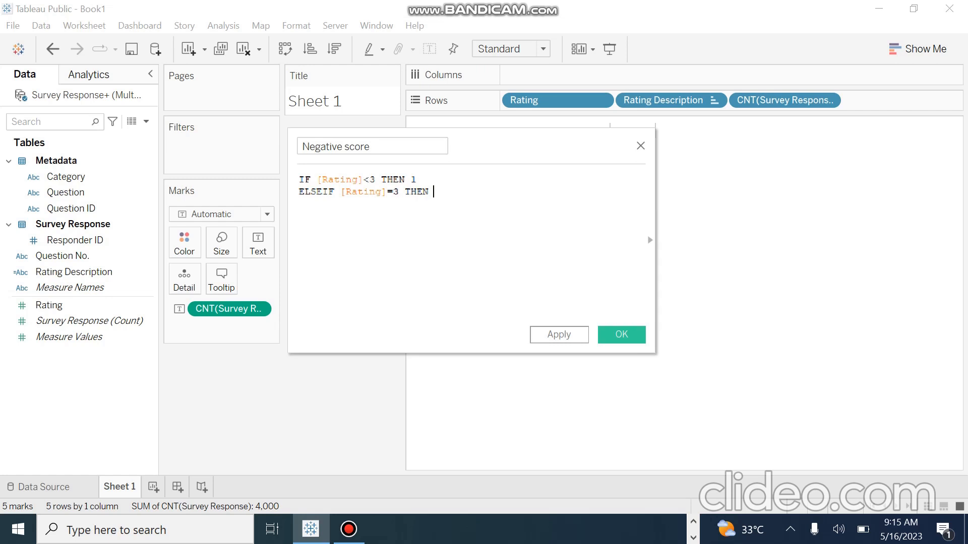
pyautogui.write('0.5')
pyautogui.press('Return')
# Finish the Negative score formula with ELSE 0 END and apply the calculation.
pyautogui.write('E')
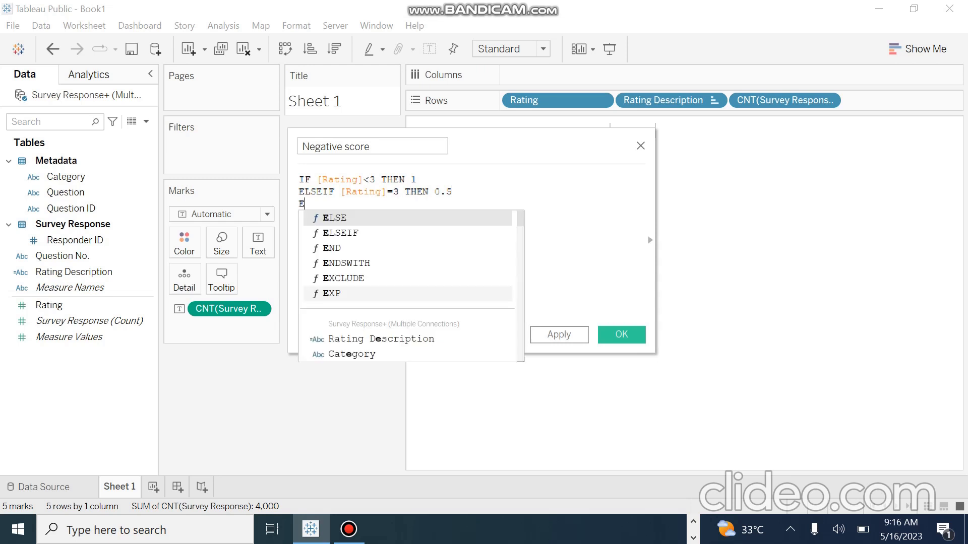
pyautogui.write('LSE 0')
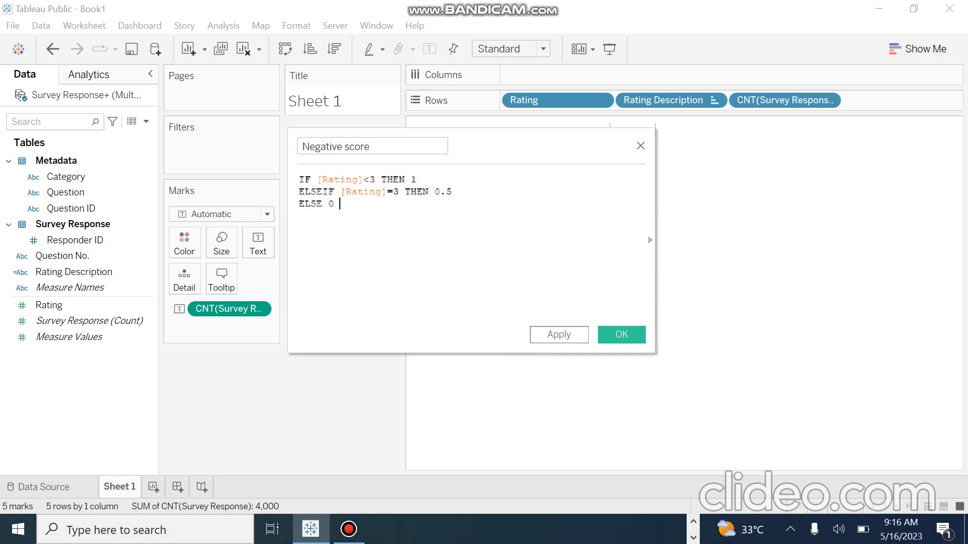
pyautogui.write(' E')
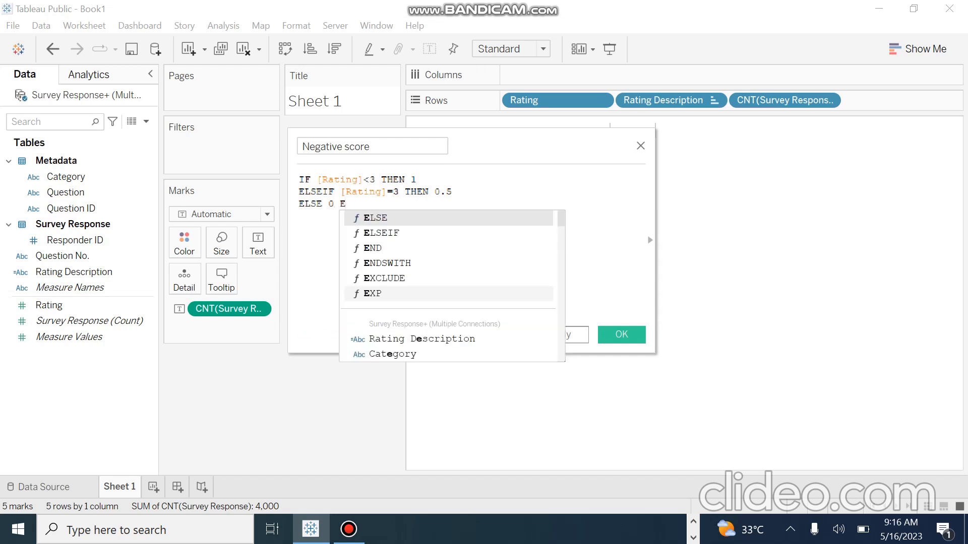
pyautogui.click(383, 248)
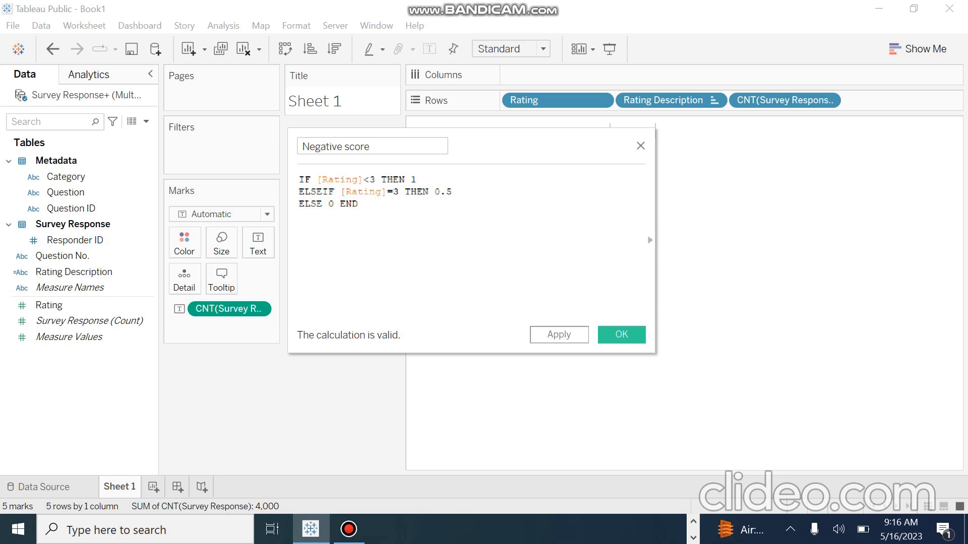
pyautogui.click(559, 335)
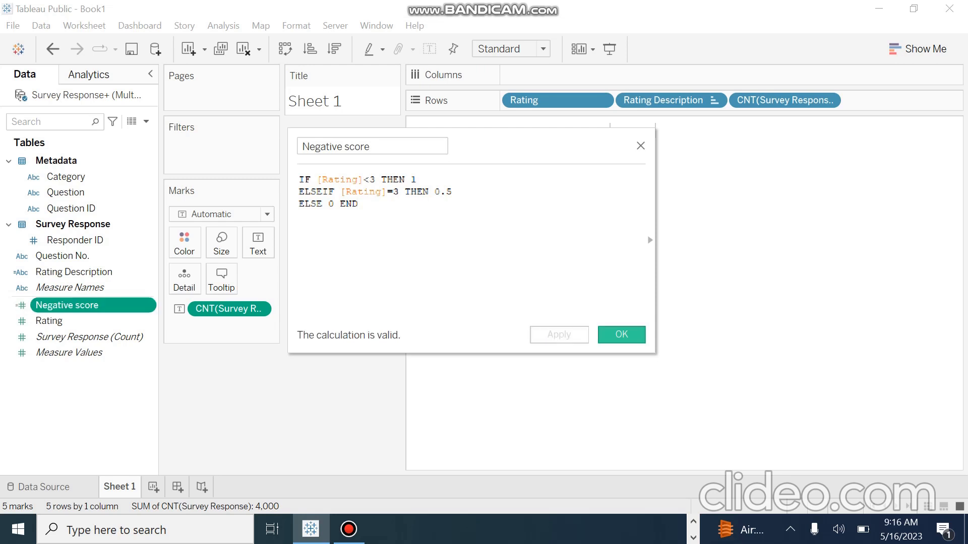
# Close the Negative score calculation and add Negative score to the table as a measure column.
pyautogui.click(622, 334)
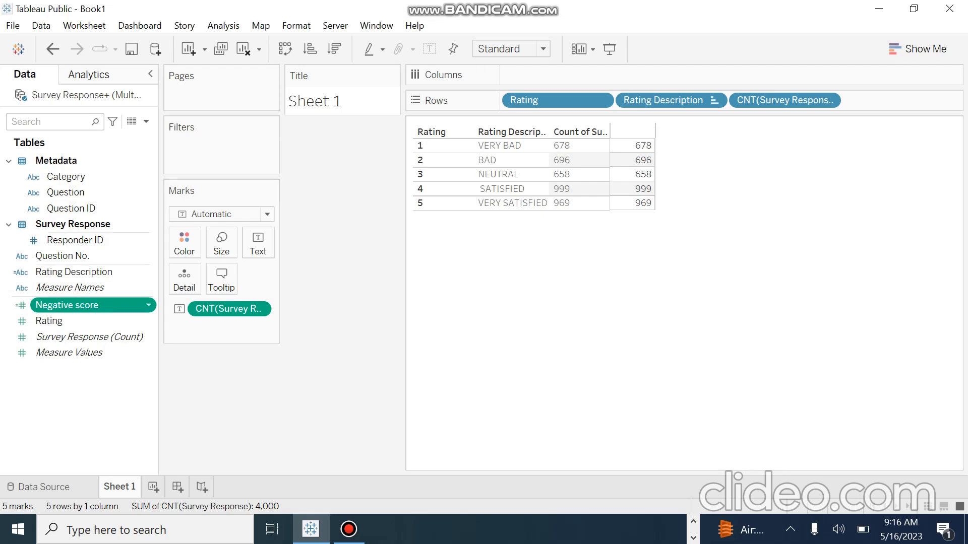
pyautogui.moveTo(67, 305); pyautogui.dragTo(613, 169)
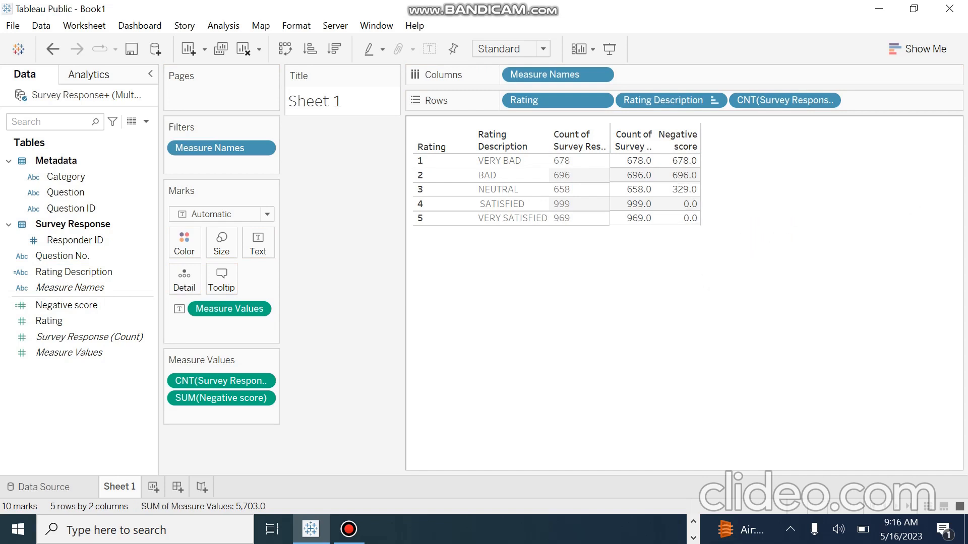
pyautogui.moveTo(678, 190)
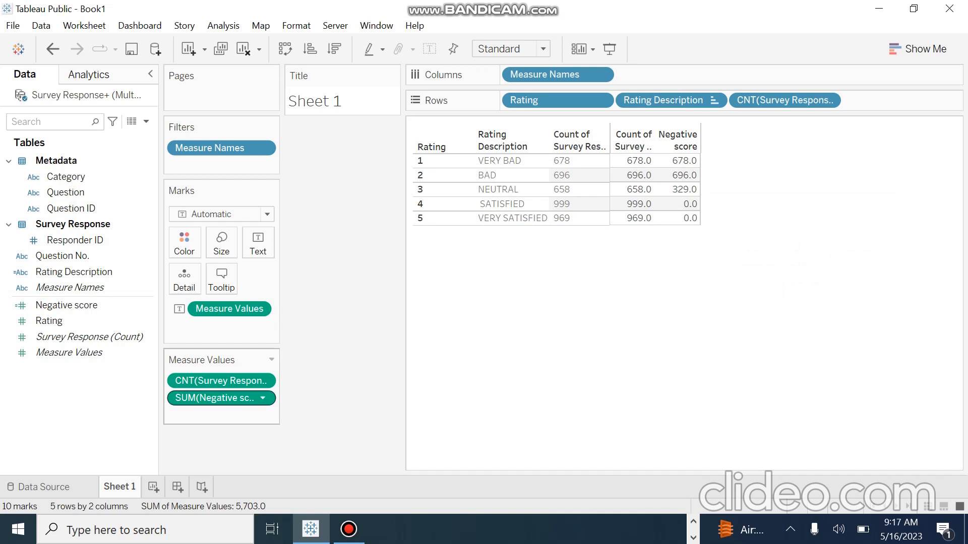
pyautogui.click(263, 398)
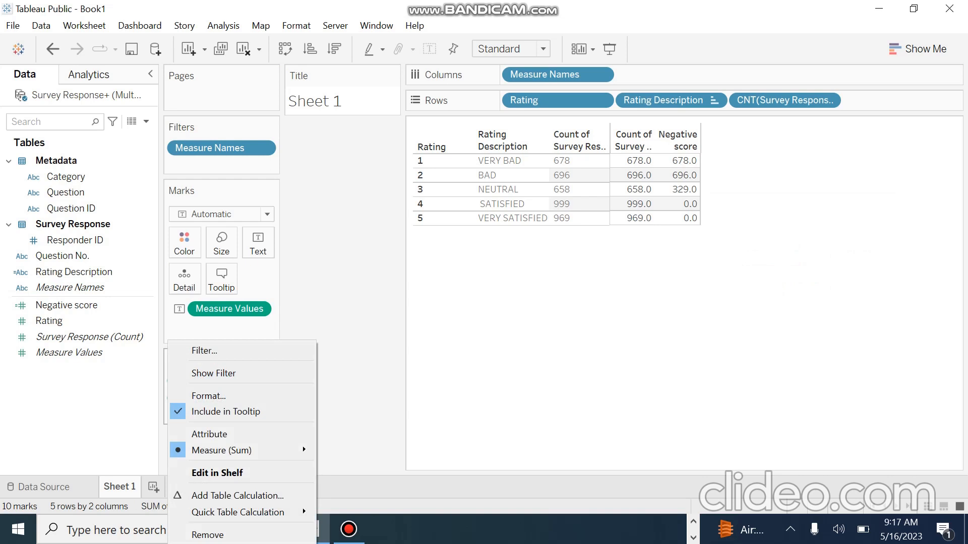
pyautogui.press('Escape')
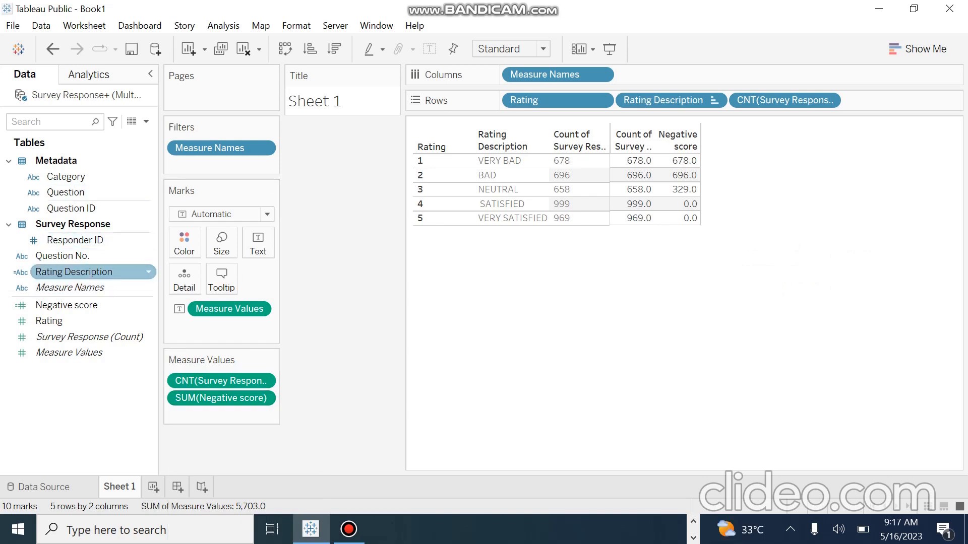
# Add Rating Description a second time as the last field on the rows.
pyautogui.moveTo(76, 272); pyautogui.dragTo(892, 100)
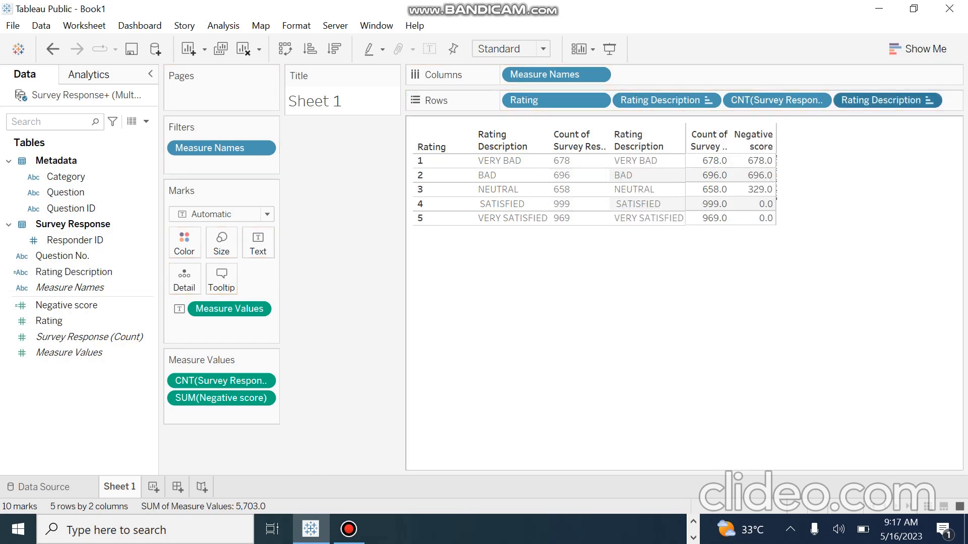
pyautogui.click(929, 99)
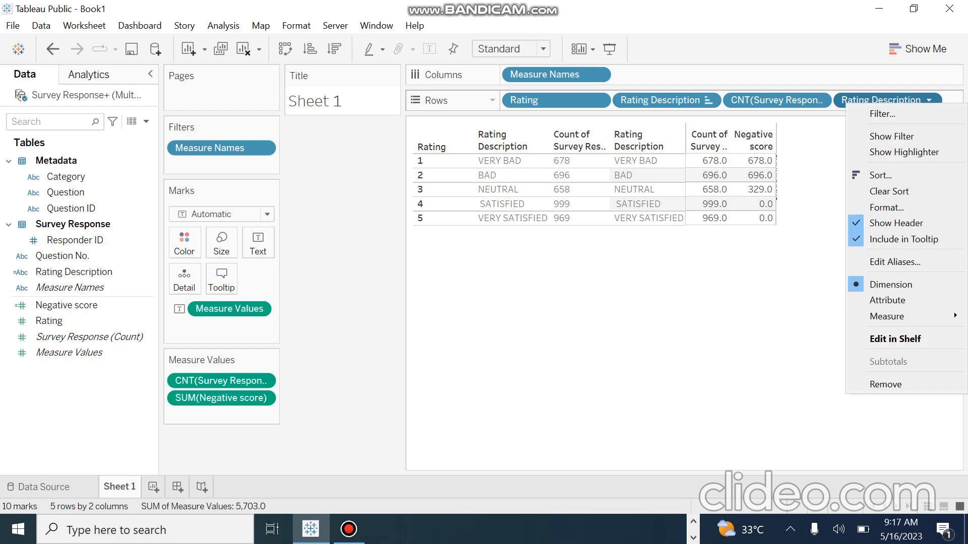
pyautogui.click(815, 167)
pyautogui.click(892, 101)
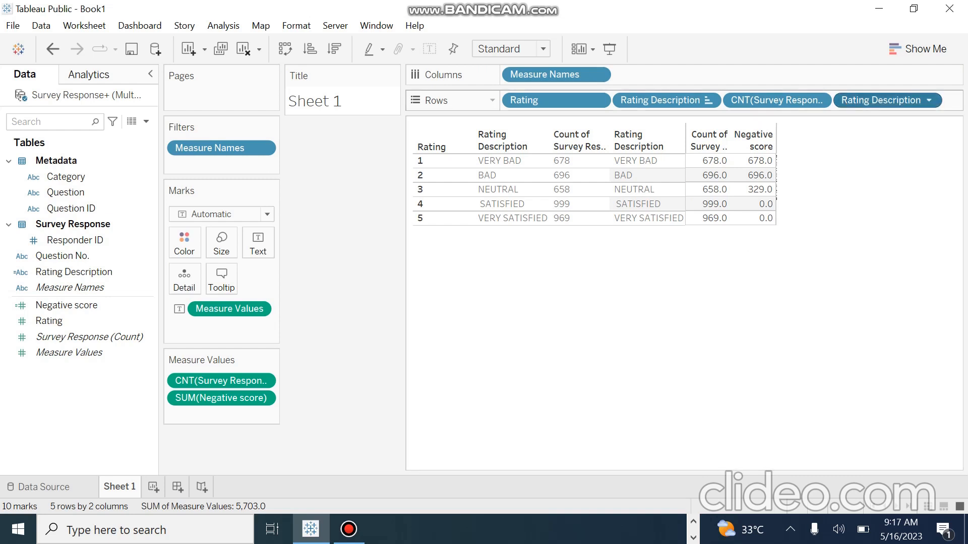
pyautogui.doubleClick(892, 101)
pyautogui.click(748, 251)
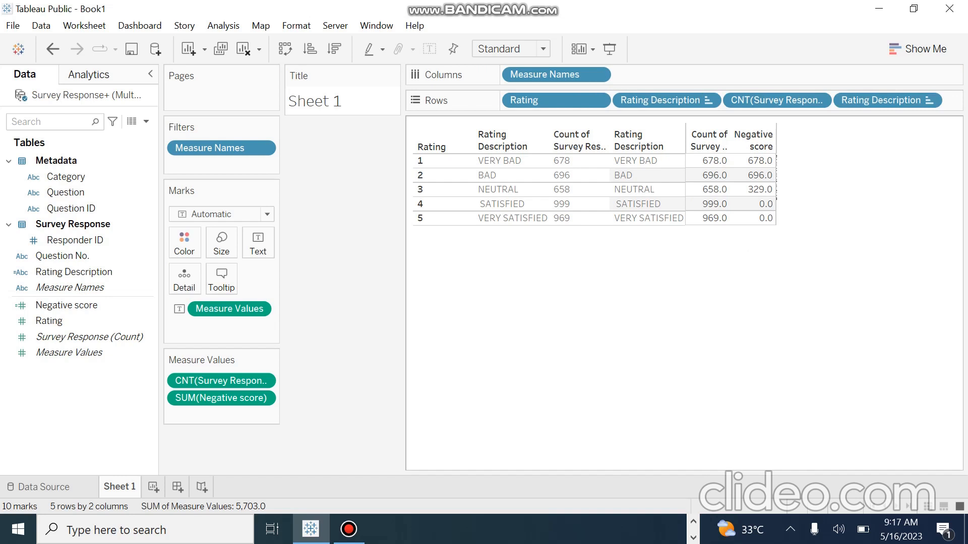
pyautogui.click(929, 100)
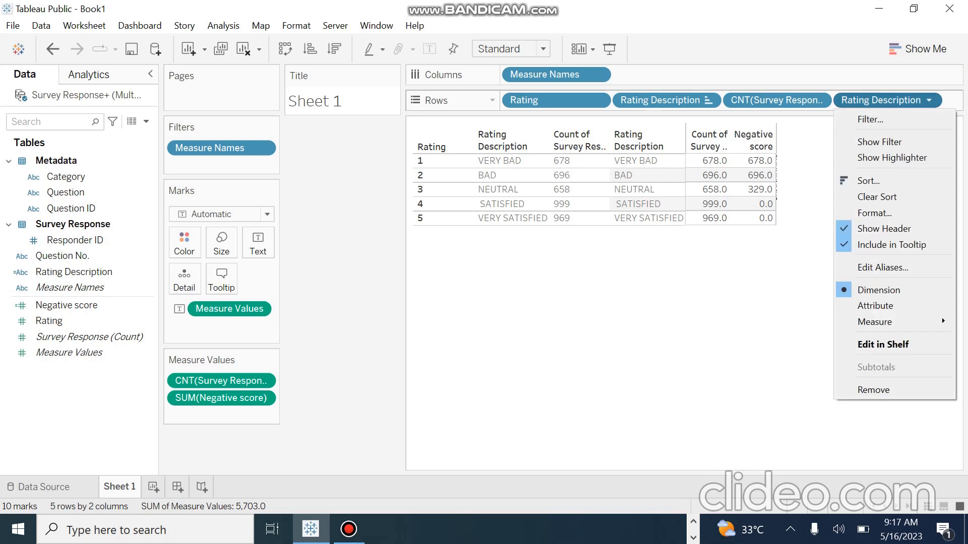
pyautogui.click(802, 242)
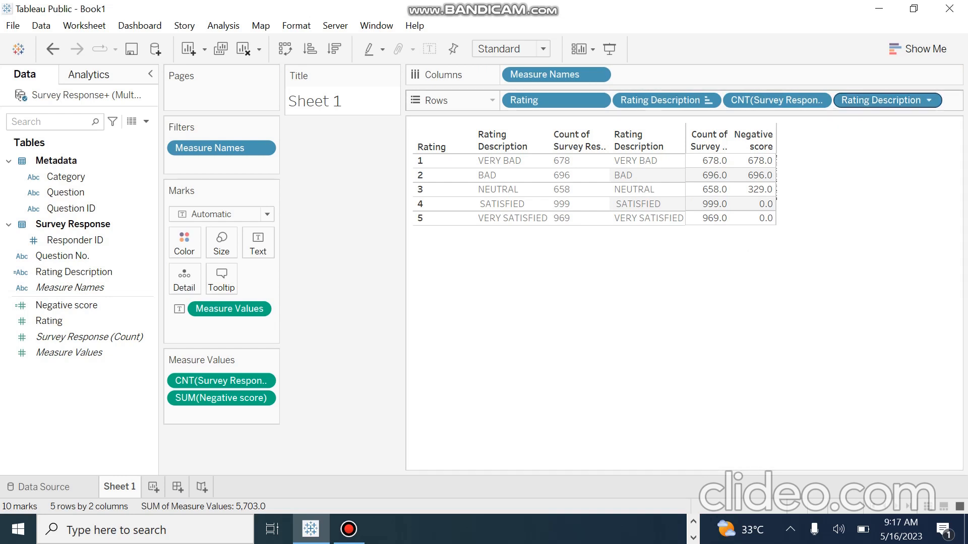
pyautogui.doubleClick(892, 101)
pyautogui.press('Return')
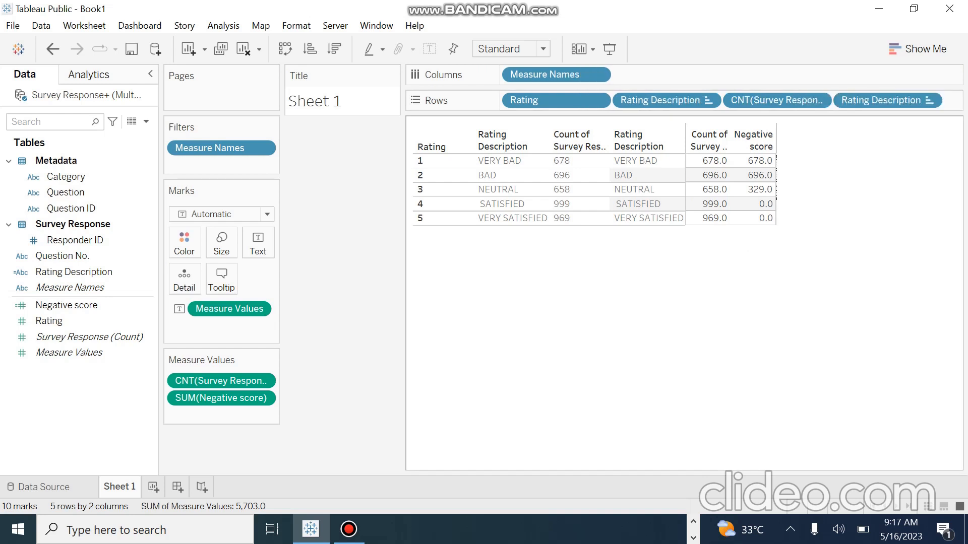
pyautogui.doubleClick(888, 100)
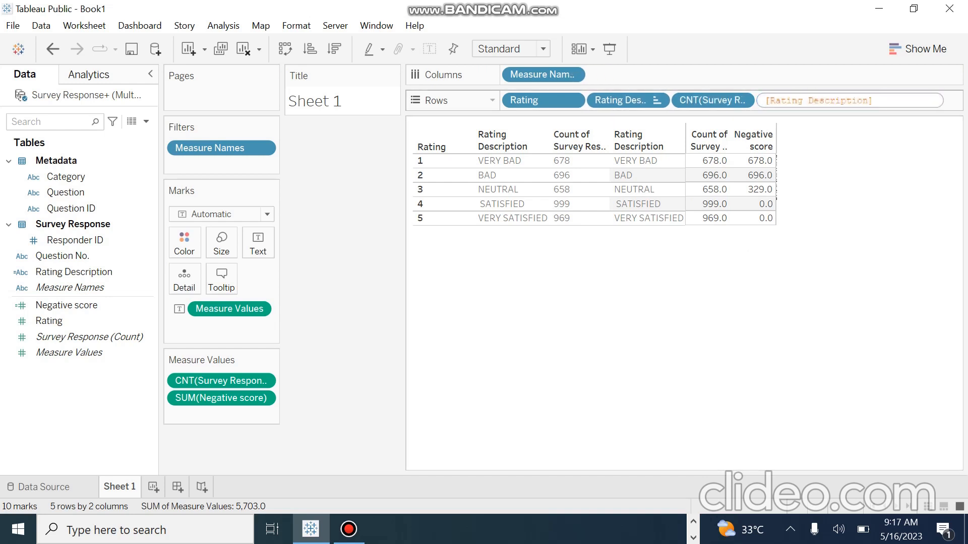
pyautogui.press('Return')
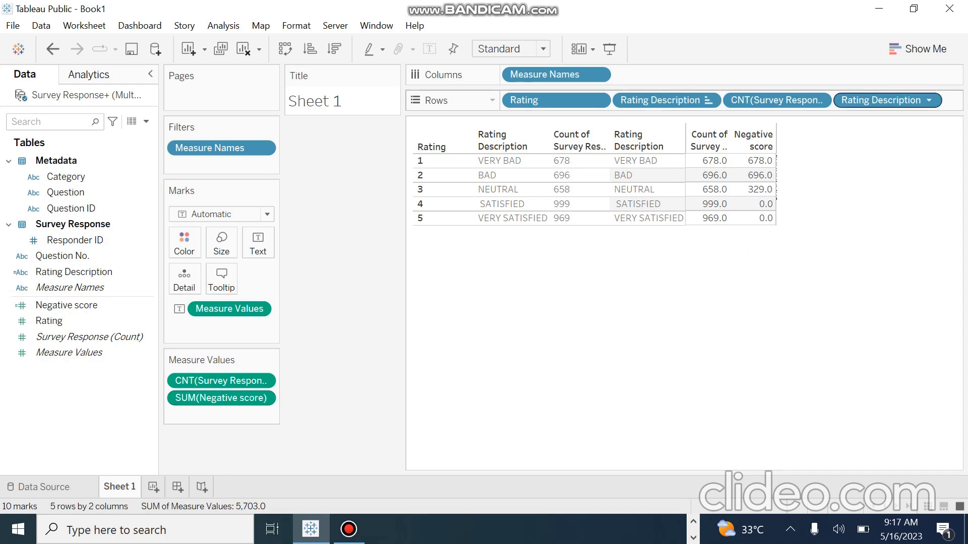
pyautogui.doubleClick(887, 100)
pyautogui.rightClick(887, 99)
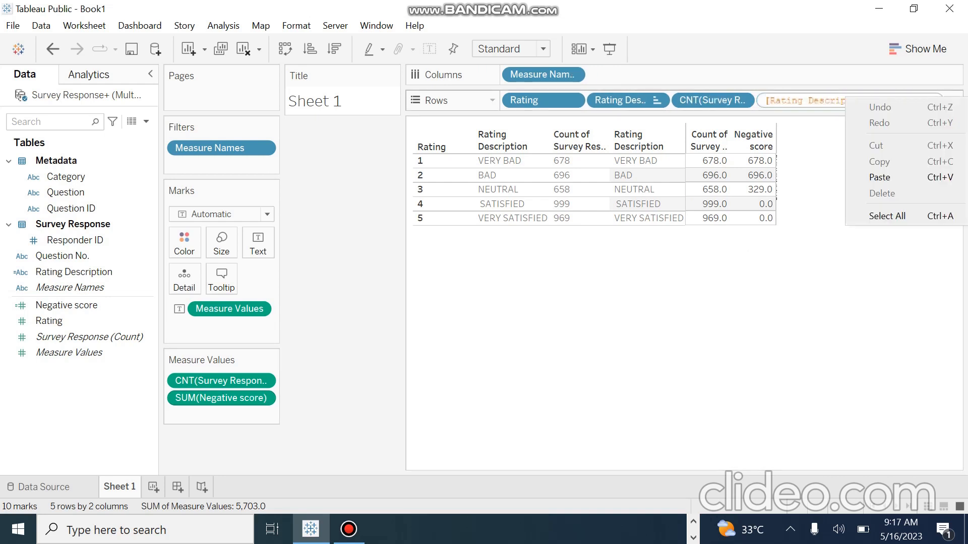
pyautogui.click(826, 293)
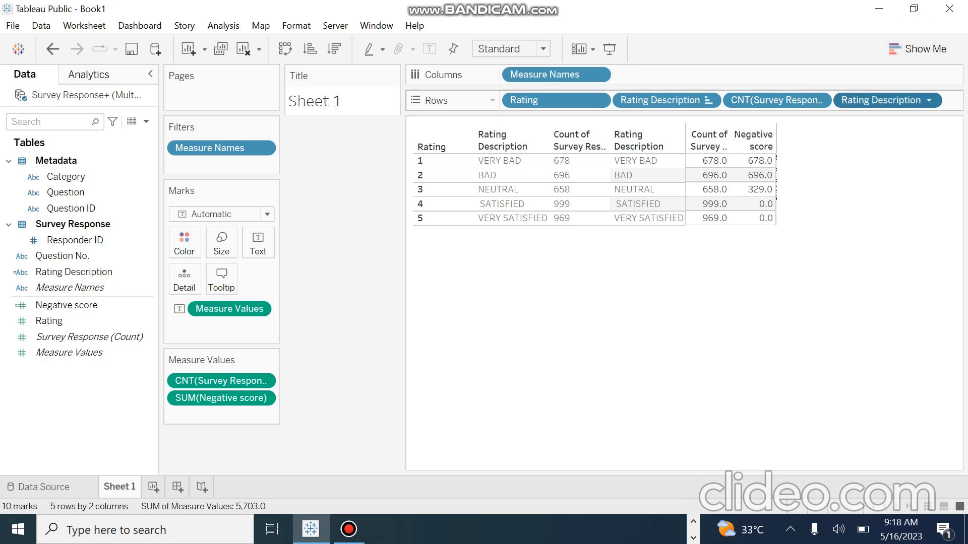
pyautogui.click(929, 99)
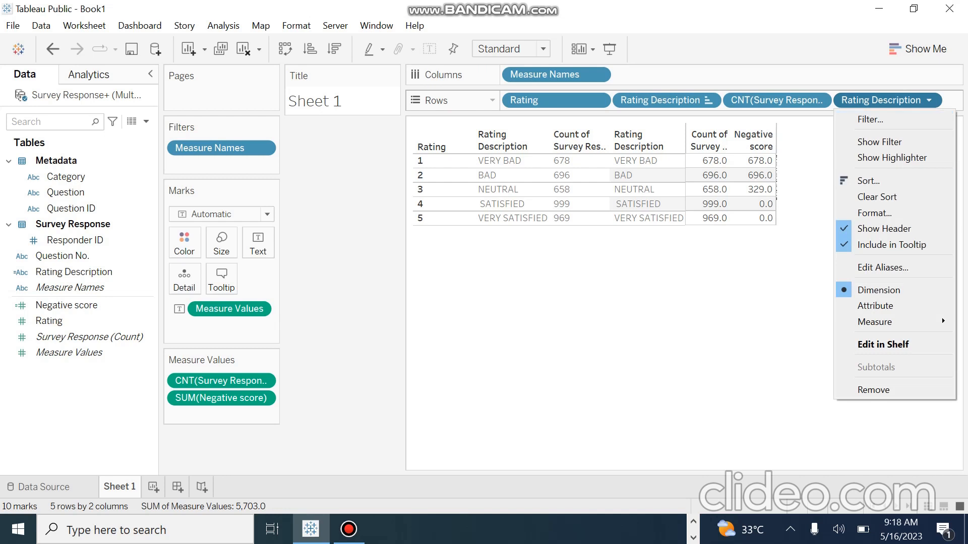
pyautogui.moveTo(942, 317)
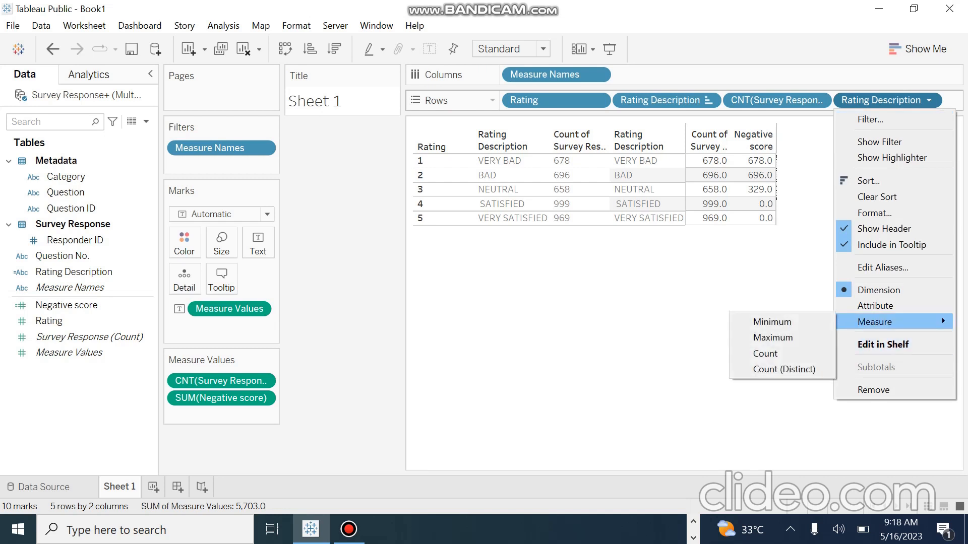
pyautogui.press('Up')
pyautogui.press('Up')
pyautogui.press('Up')
pyautogui.press('Up')
pyautogui.press('Up')
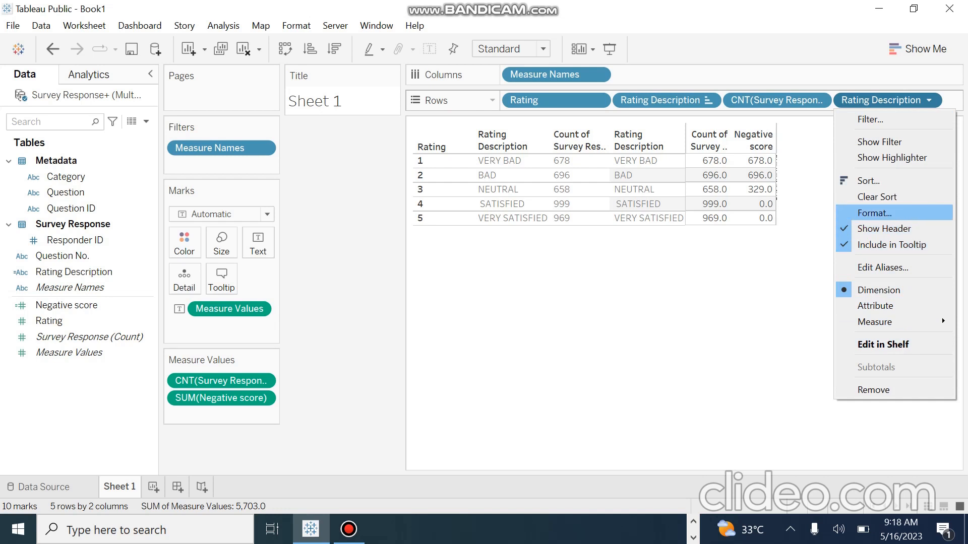
pyautogui.press('Down')
pyautogui.press('Down')
pyautogui.press('Down')
pyautogui.press('Down')
pyautogui.press('Down')
pyautogui.press('Down')
pyautogui.press('Down')
pyautogui.press('Down')
pyautogui.press('Down')
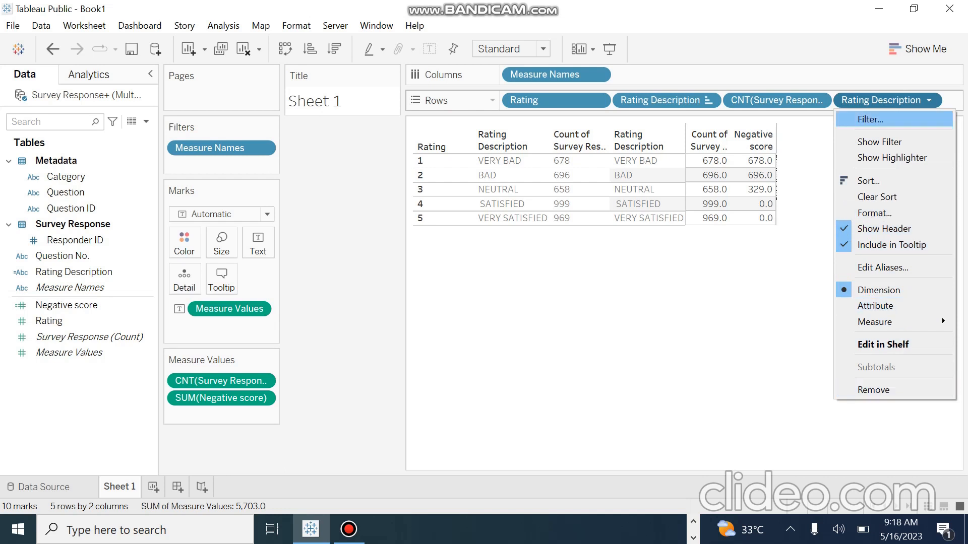
pyautogui.doubleClick(846, 101)
pyautogui.rightClick(847, 101)
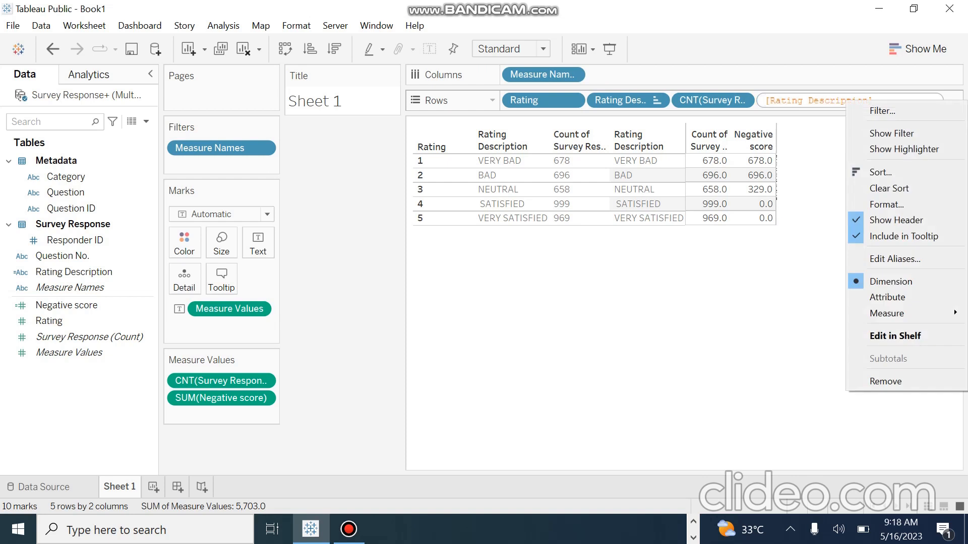
pyautogui.click(748, 267)
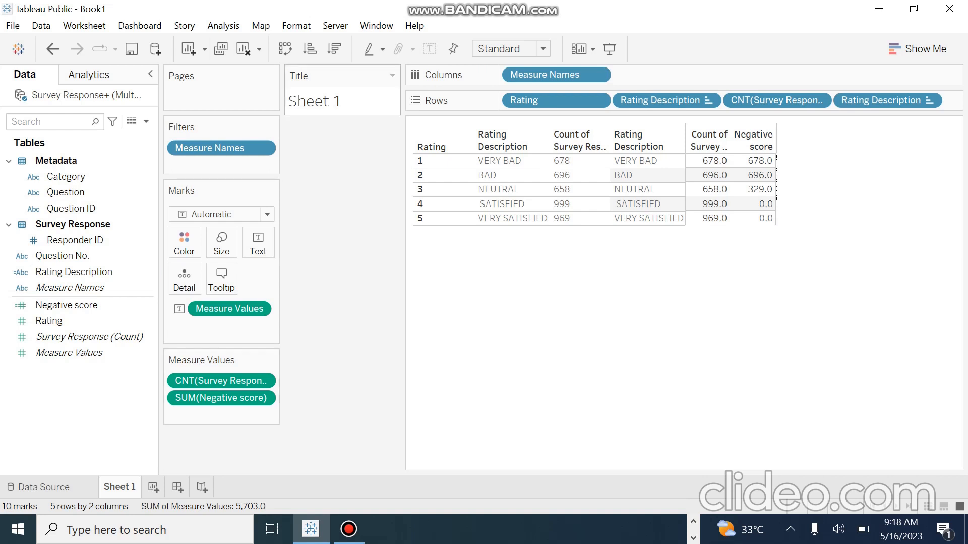
# Create a new calculated field and name it Total negative score.
pyautogui.click(147, 121)
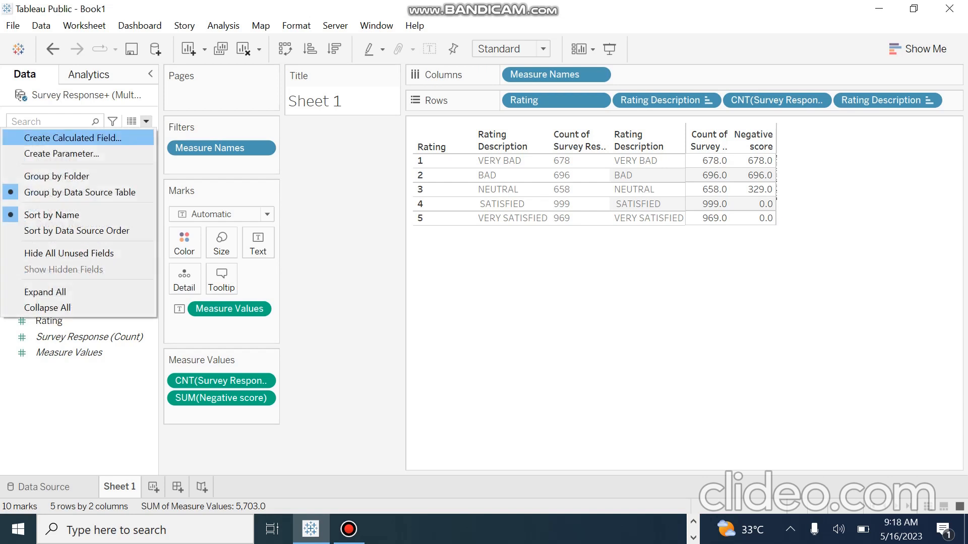
pyautogui.click(73, 137)
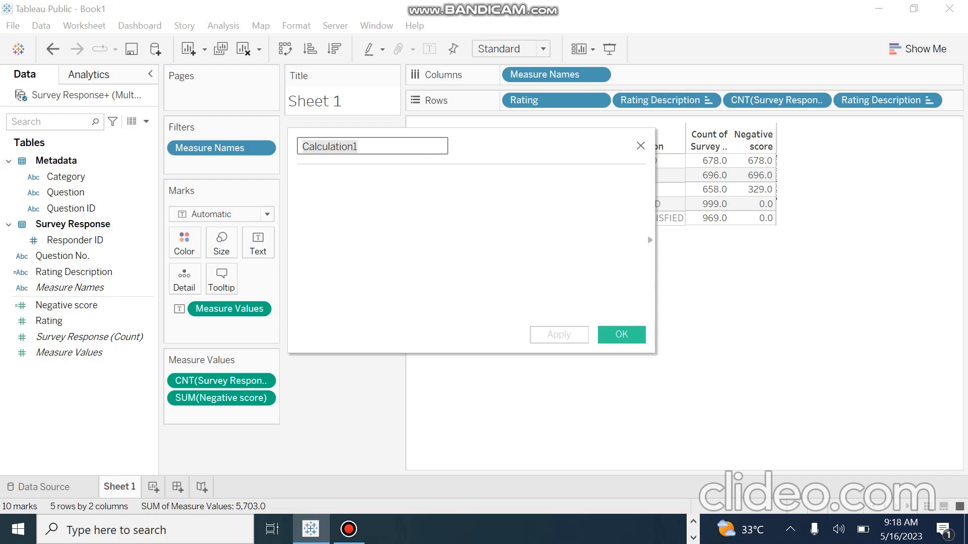
pyautogui.press('BackSpace')
pyautogui.write('To')
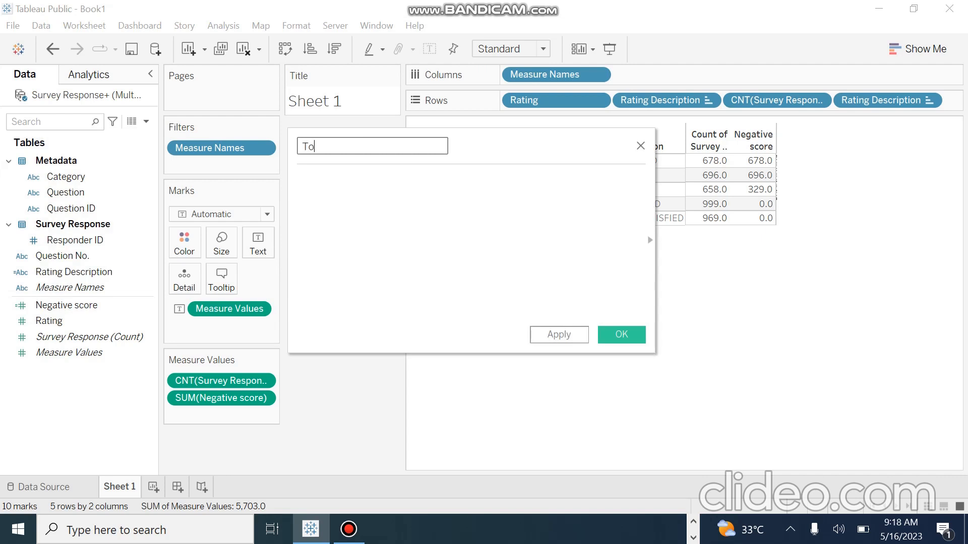
pyautogui.write('tal negative score')
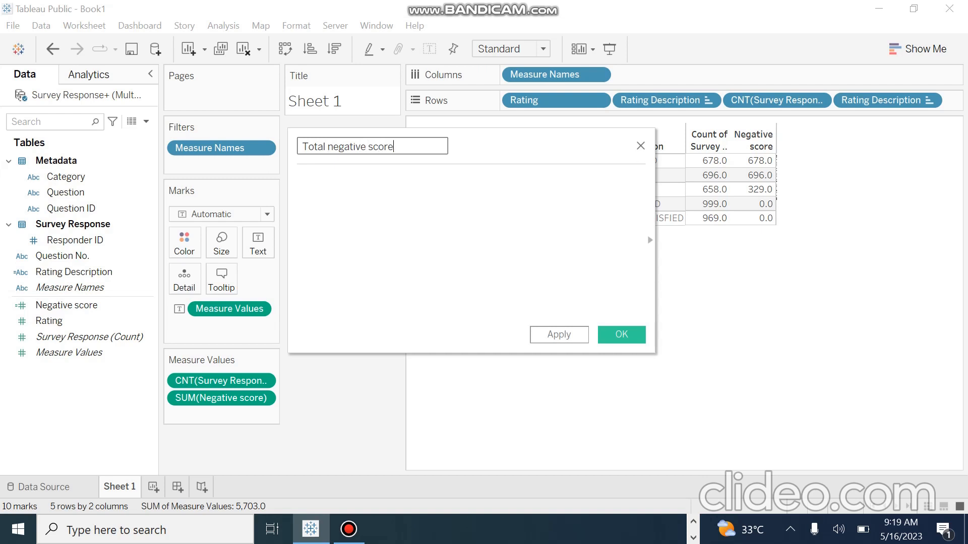
# Start the Total negative score formula with the TOTAL function.
pyautogui.click(299, 180)
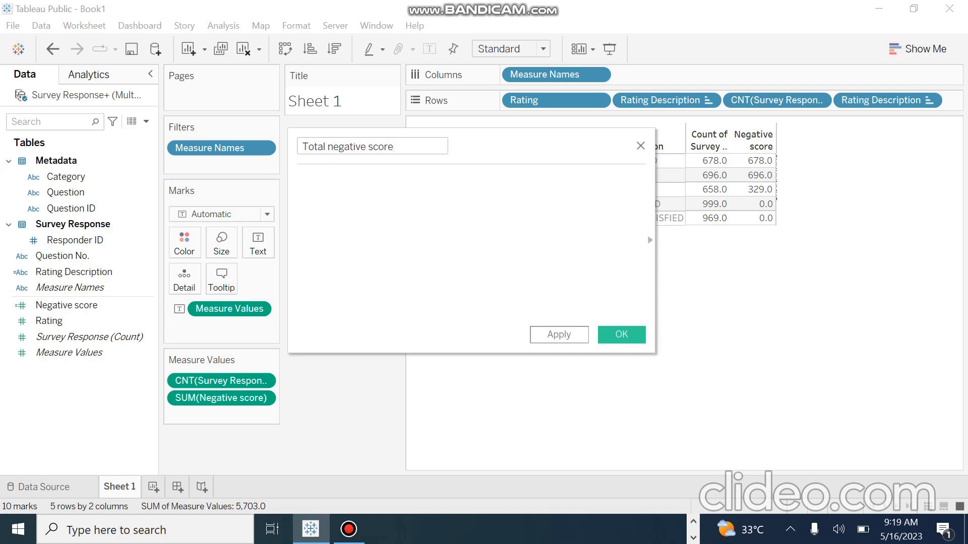
pyautogui.write('T')
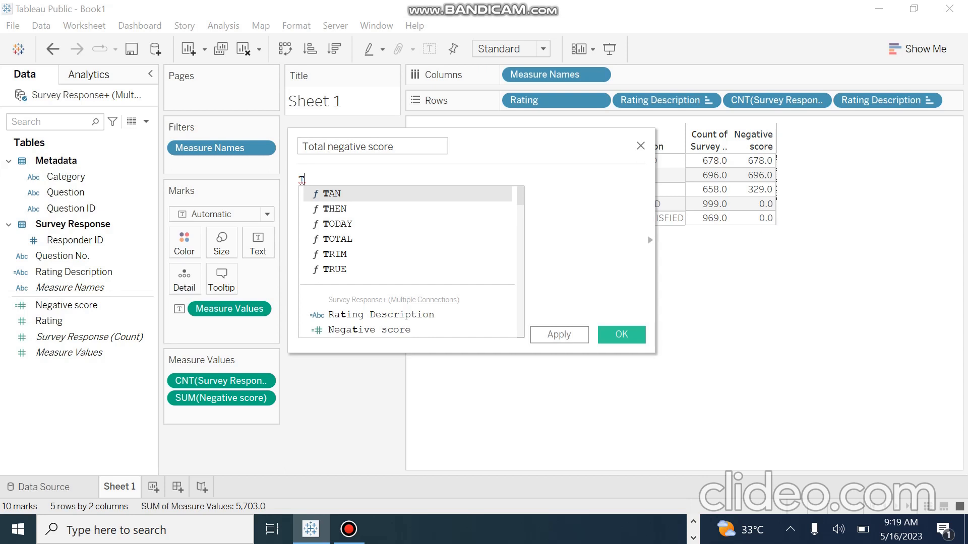
pyautogui.press('Down')
pyautogui.press('Down')
pyautogui.press('Down')
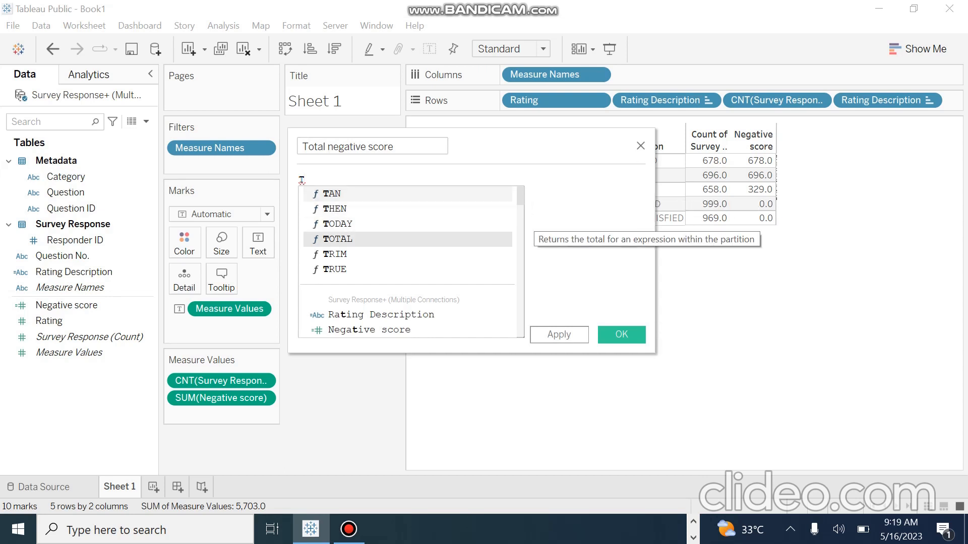
pyautogui.press('Return')
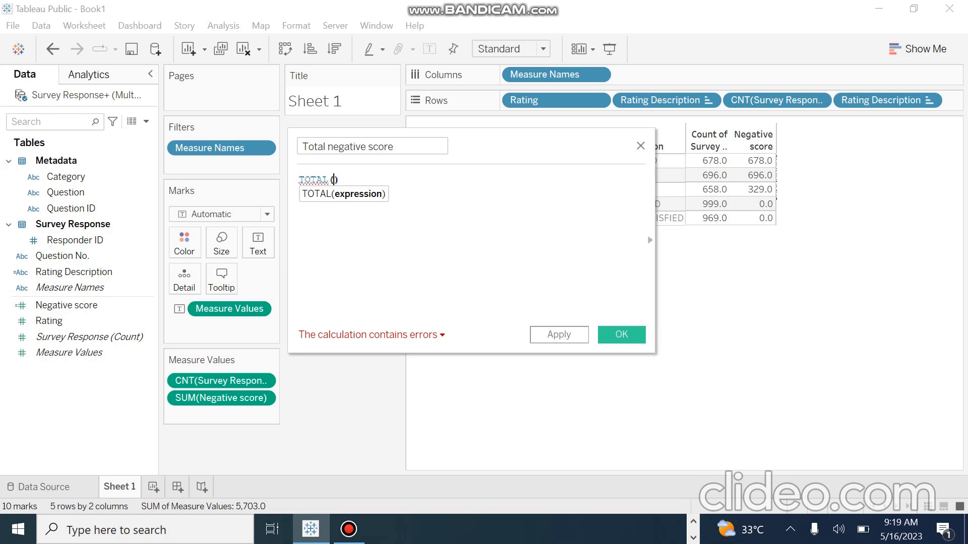
# Nest SUM([Negative score]) inside the TOTAL function to complete the formula.
pyautogui.write('s')
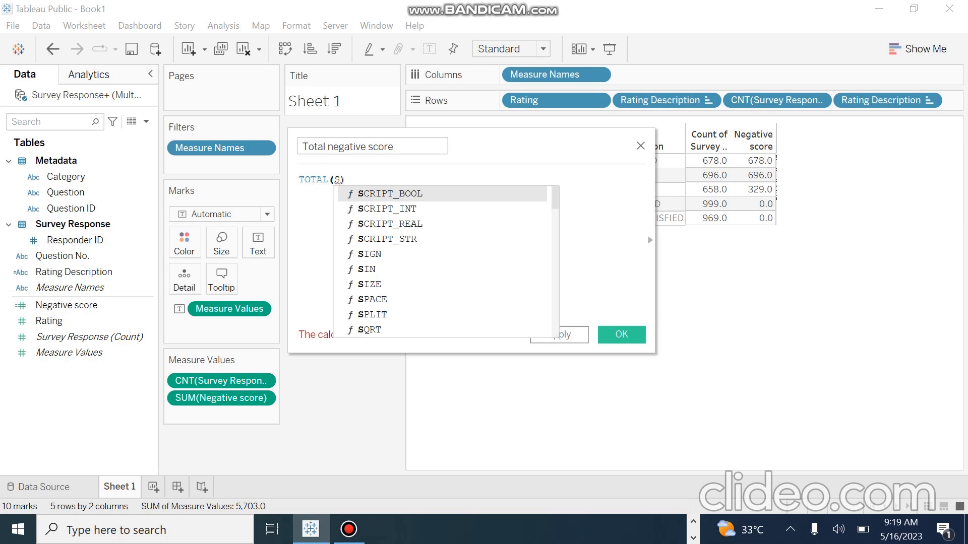
pyautogui.write('u')
pyautogui.press('Down')
pyautogui.press('Up')
pyautogui.press('Return')
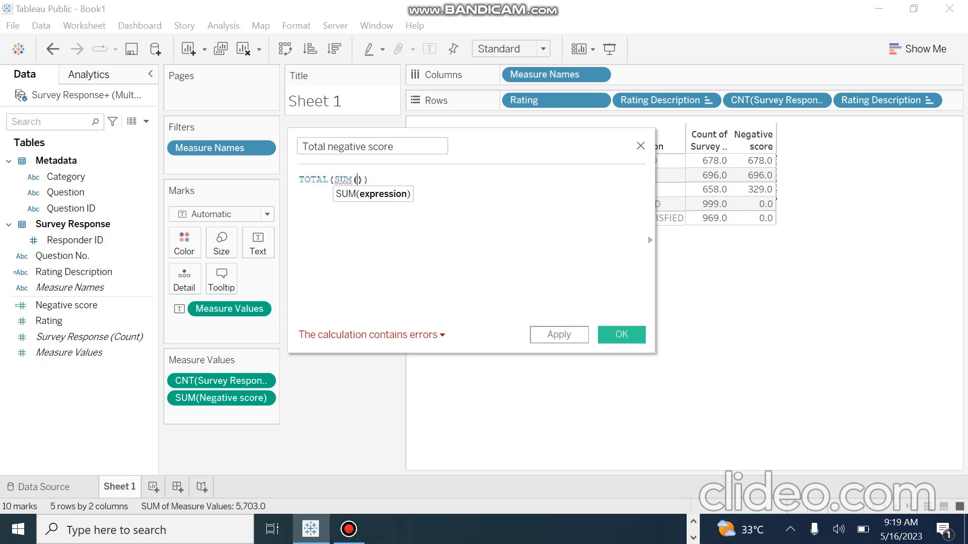
pyautogui.write('N')
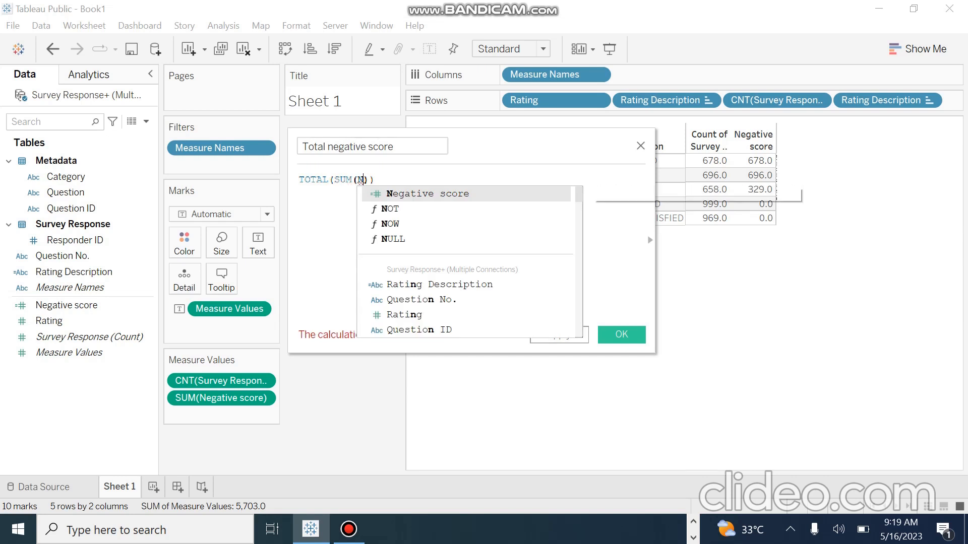
pyautogui.press('Return')
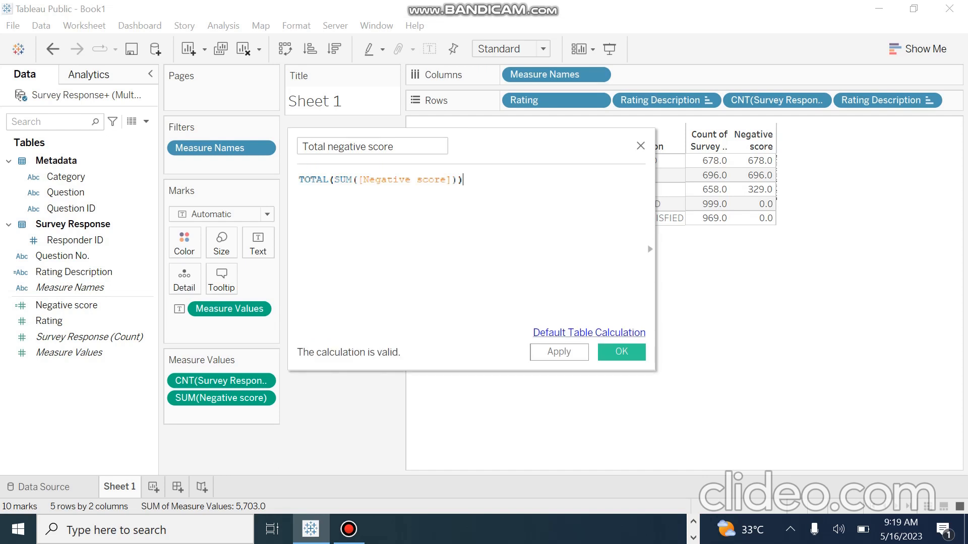
# Set the Total negative score default table calculation to compute using Rating Description, and save the calculated field.
pyautogui.click(589, 332)
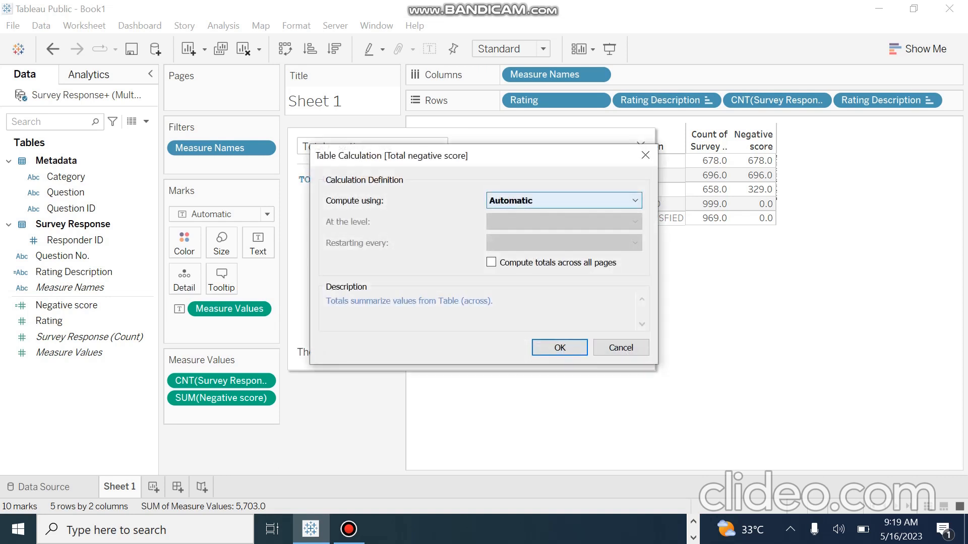
pyautogui.click(560, 200)
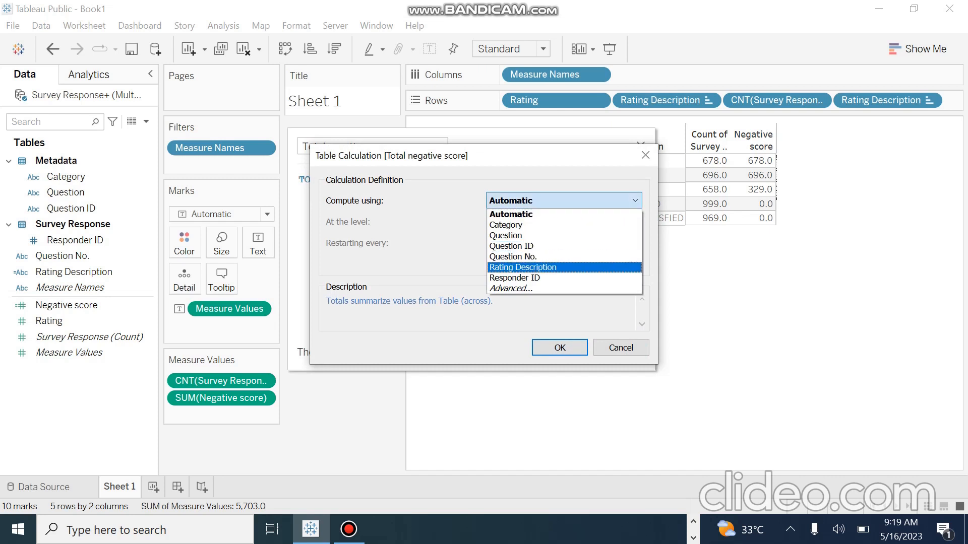
pyautogui.press('Return')
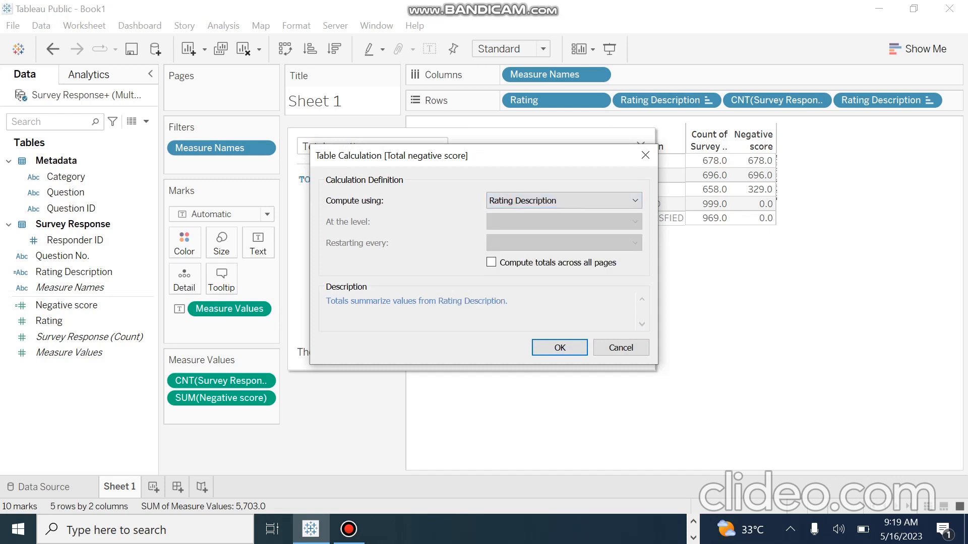
pyautogui.press('Return')
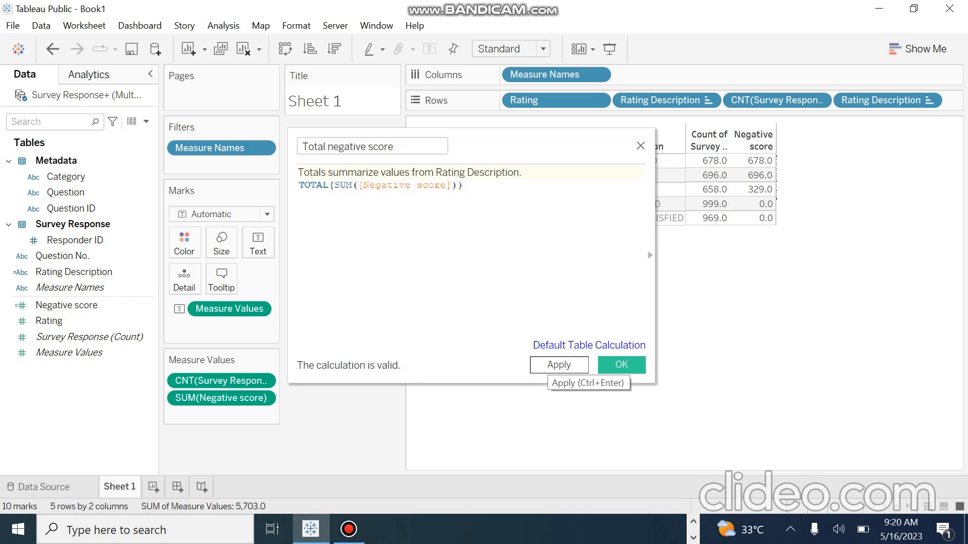
pyautogui.click(559, 365)
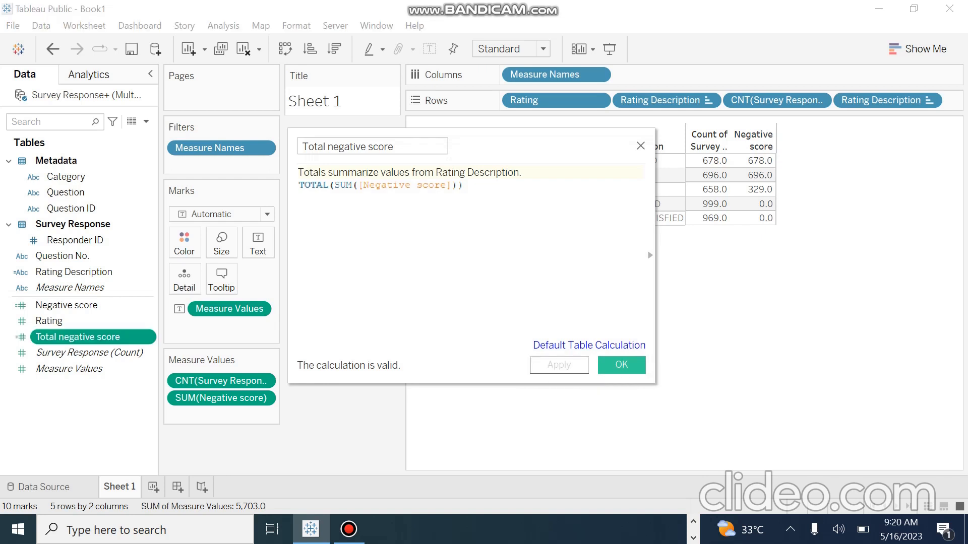
pyautogui.click(621, 365)
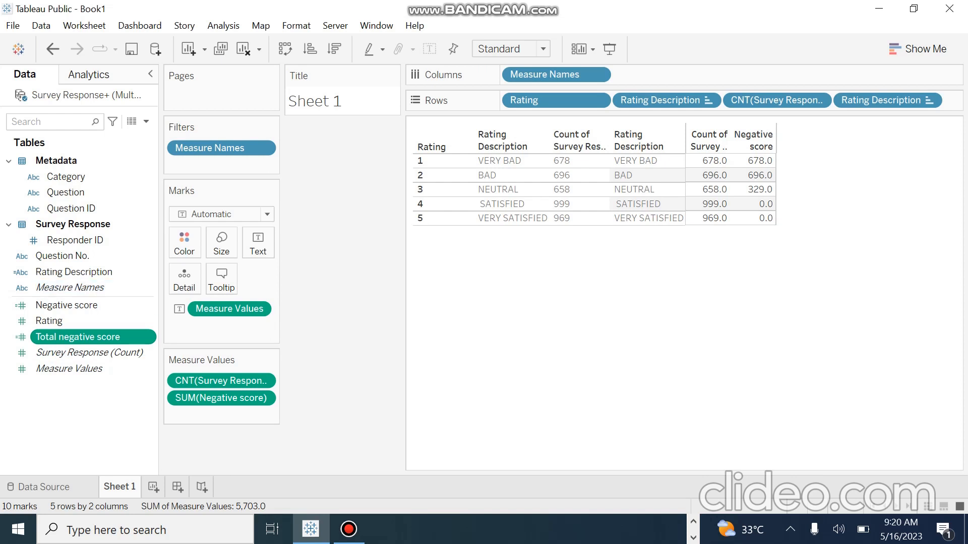
# Add Total negative score to the table as a measure value and hide the sheet title.
pyautogui.moveTo(51, 337); pyautogui.dragTo(902, 98)
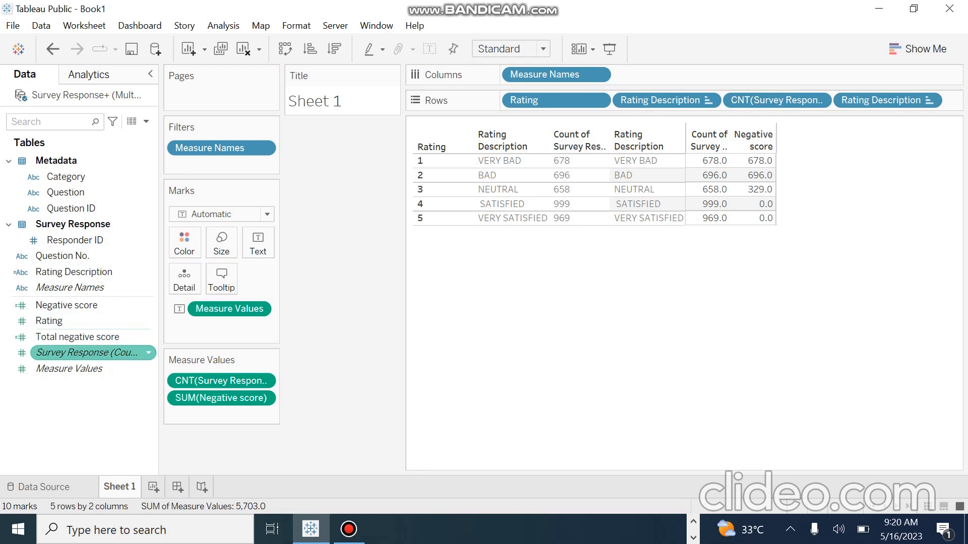
pyautogui.moveTo(66, 337)
pyautogui.mouseDown()
pyautogui.moveTo(605, 179)
pyautogui.moveTo(655, 184)
pyautogui.mouseUp()
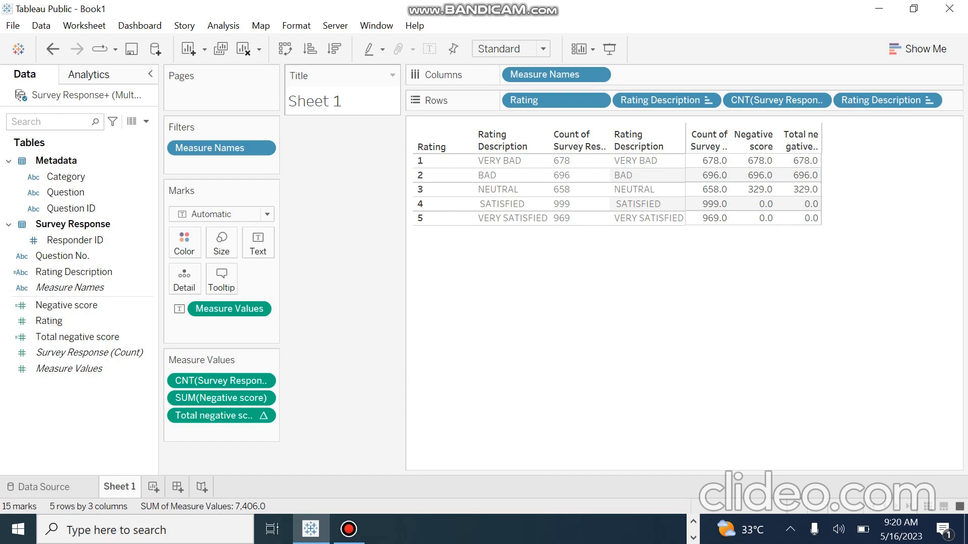
pyautogui.click(393, 75)
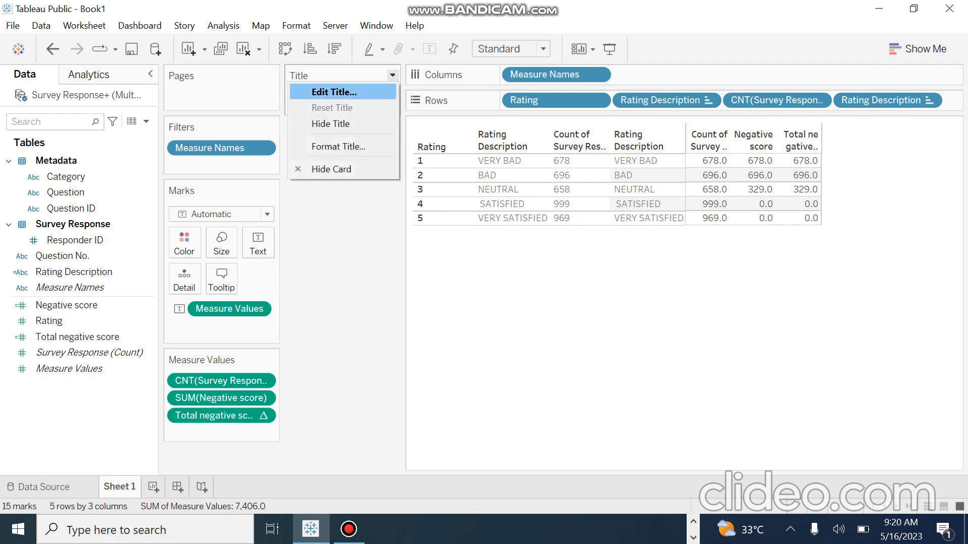
pyautogui.click(333, 124)
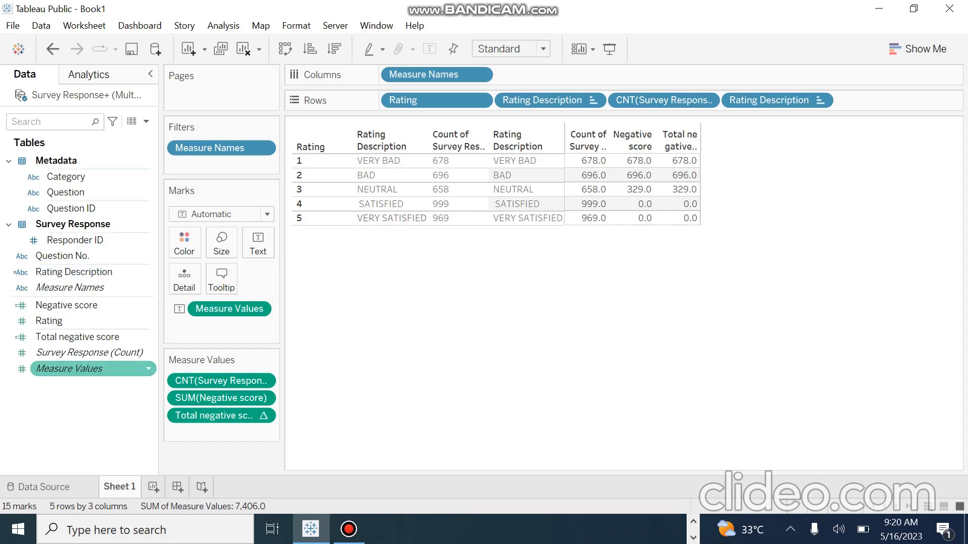
# Add Total negative score as the last field on the rows and make it discrete.
pyautogui.moveTo(76, 336); pyautogui.dragTo(877, 100)
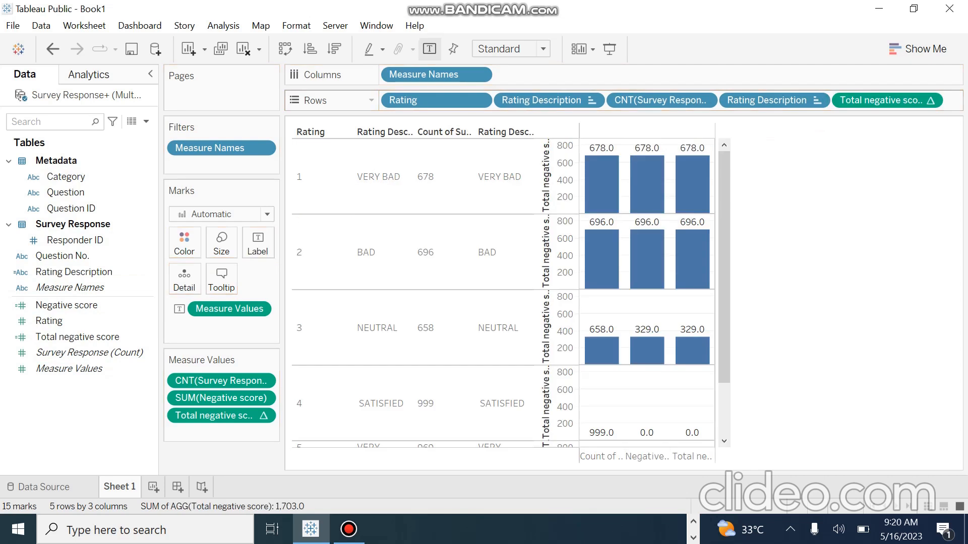
pyautogui.moveTo(603, 252)
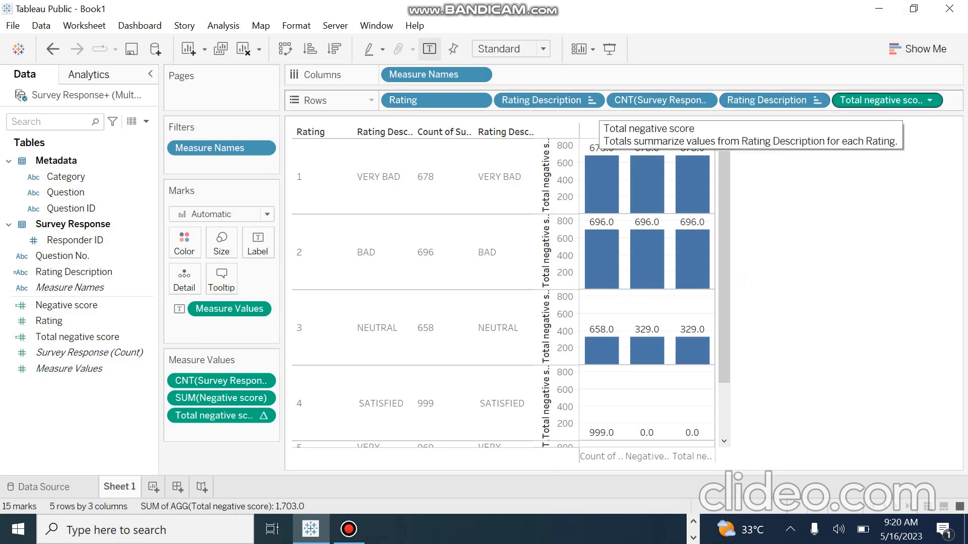
pyautogui.rightClick(883, 99)
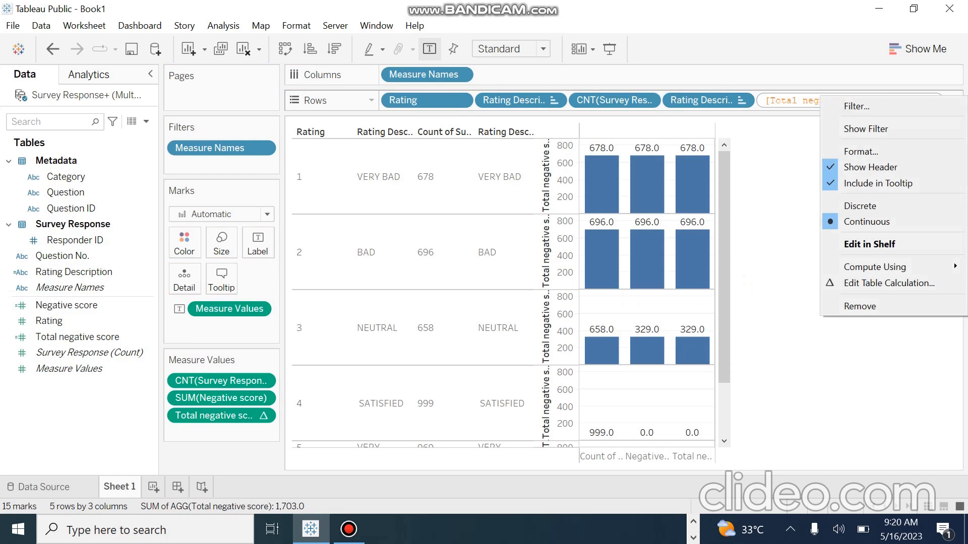
pyautogui.click(860, 205)
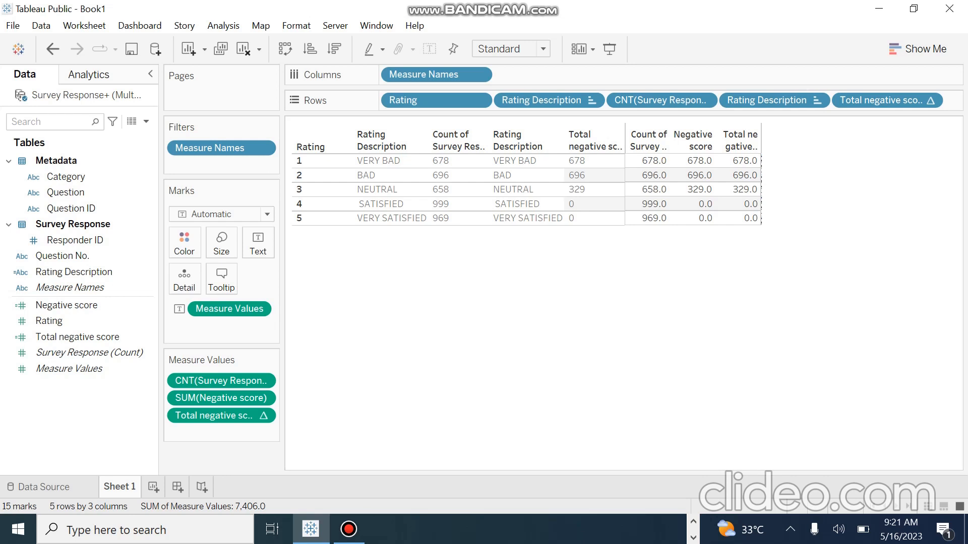
pyautogui.click(349, 530)
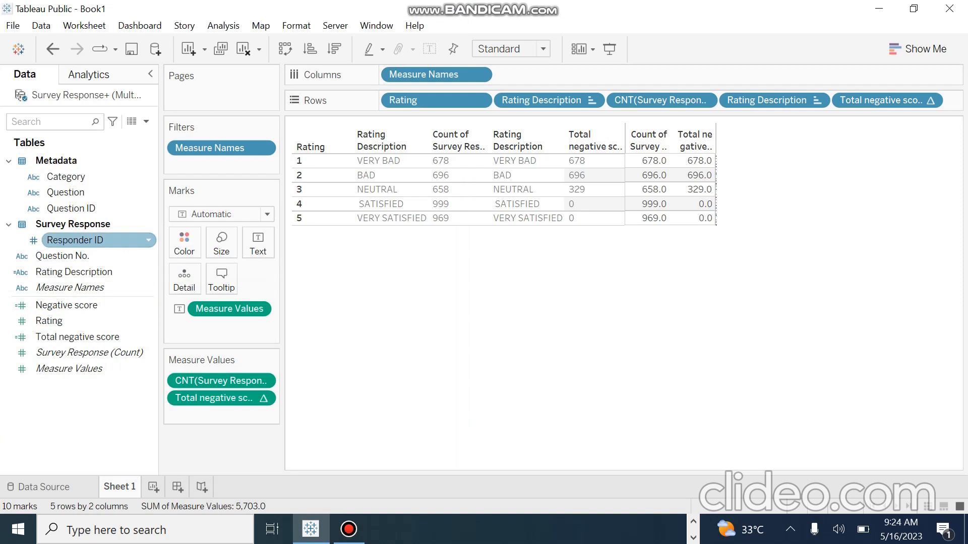
# Undo the removal of Negative score from the measure values, and replace Rating with Question as the first field on the rows.
pyautogui.click(65, 192)
pyautogui.moveTo(66, 193); pyautogui.dragTo(303, 179)
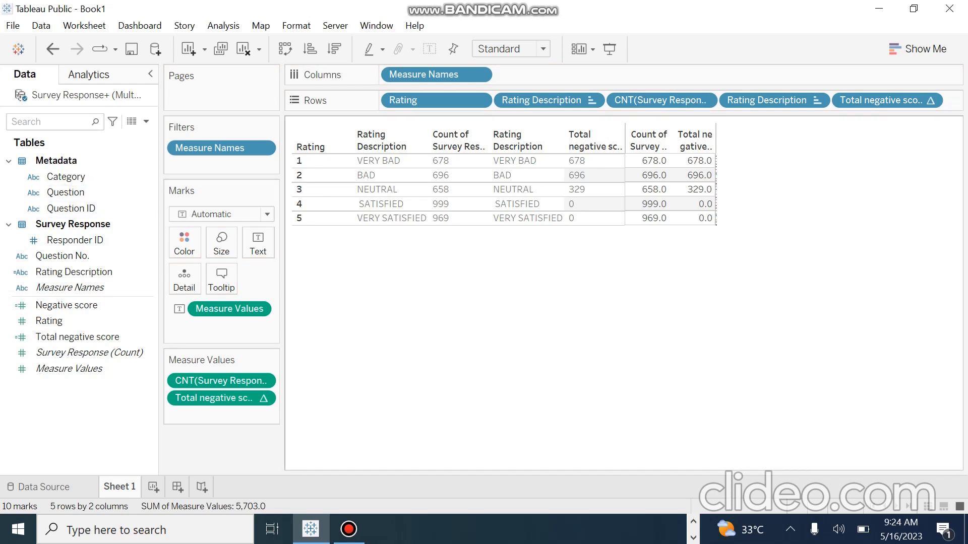
pyautogui.hotkey('ctrl', 'z')
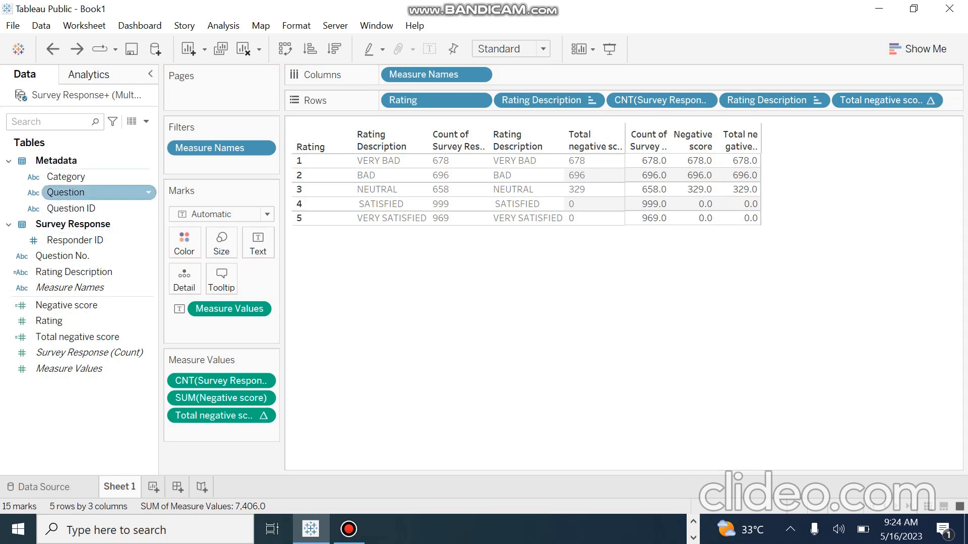
pyautogui.moveTo(66, 192); pyautogui.dragTo(308, 174)
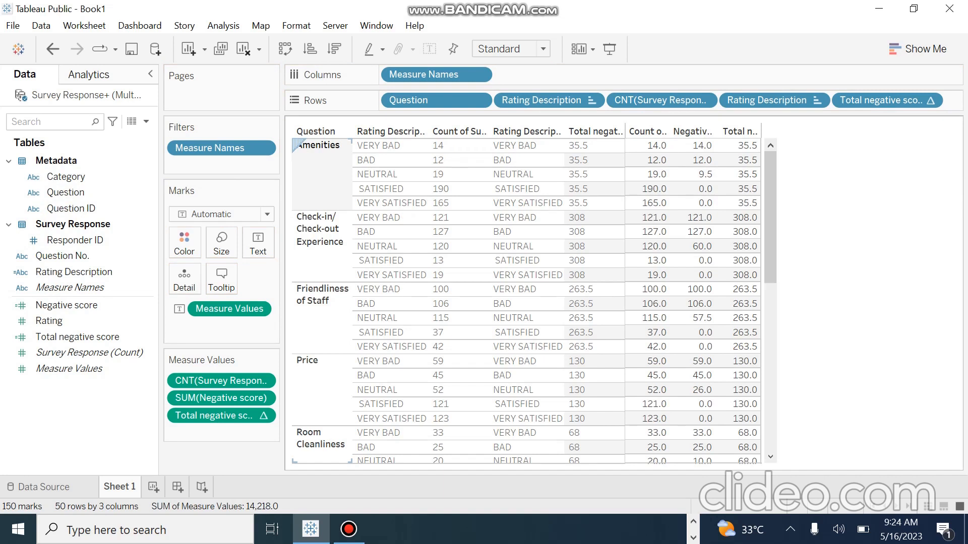
# Examine the response counts, Negative score and Total negative score for every question throughout the table.
pyautogui.scroll(-5, 454, 187)
pyautogui.scroll(-4, 630, 398)
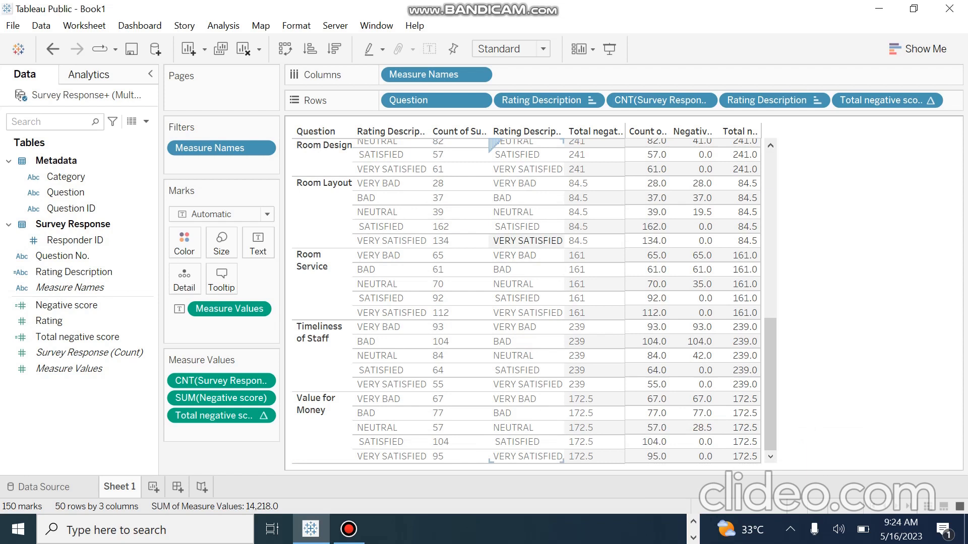
pyautogui.scroll(5, 524, 300)
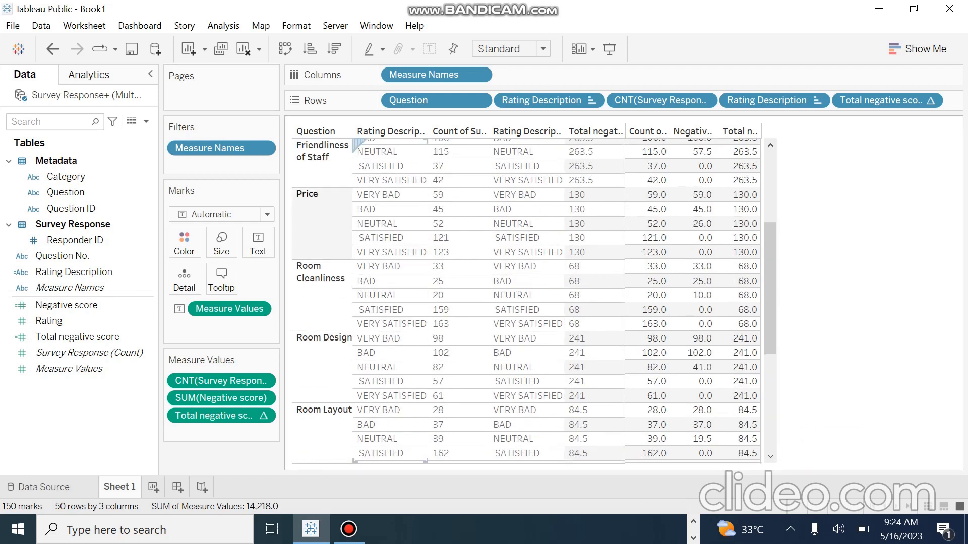
pyautogui.scroll(4, 359, 142)
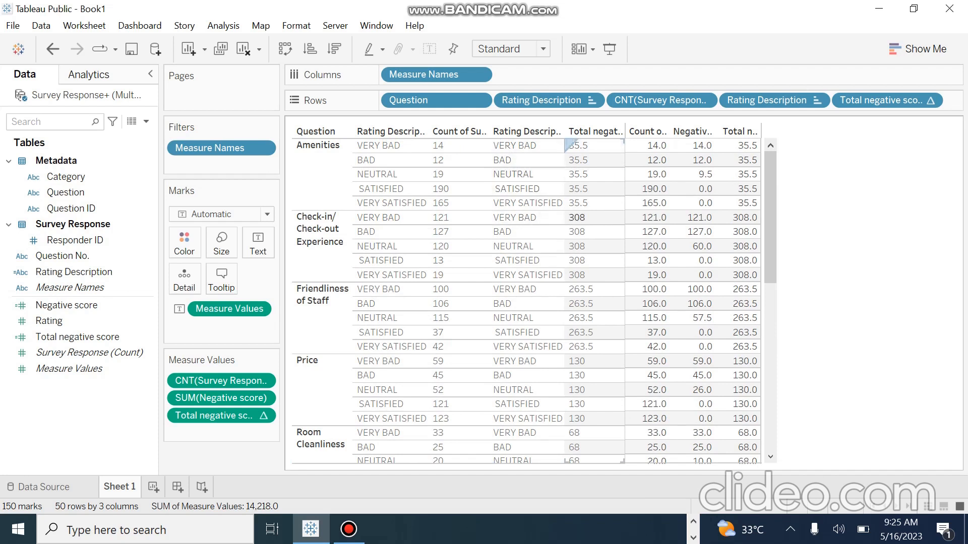
pyautogui.moveTo(746, 161)
pyautogui.scroll(-10, 746, 162)
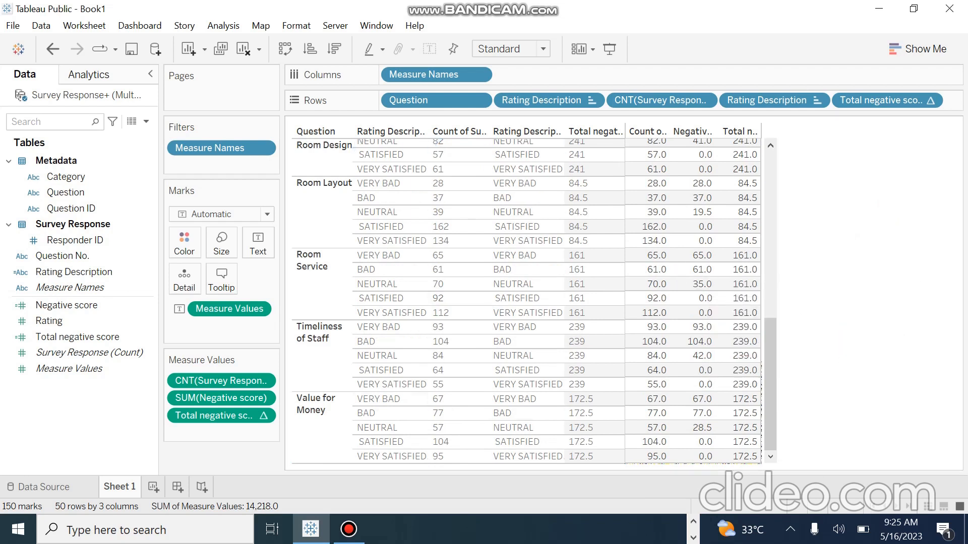
pyautogui.moveTo(698, 215)
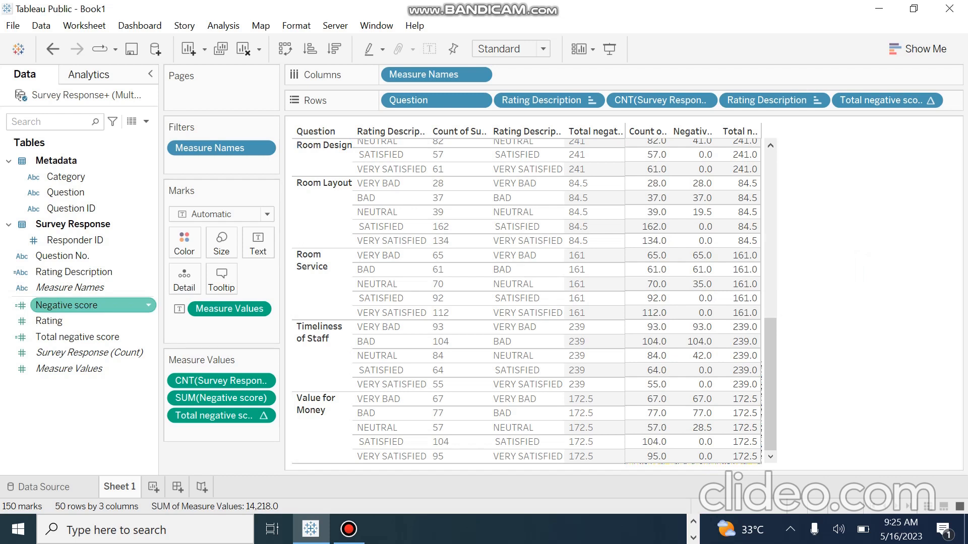
pyautogui.moveTo(647, 284)
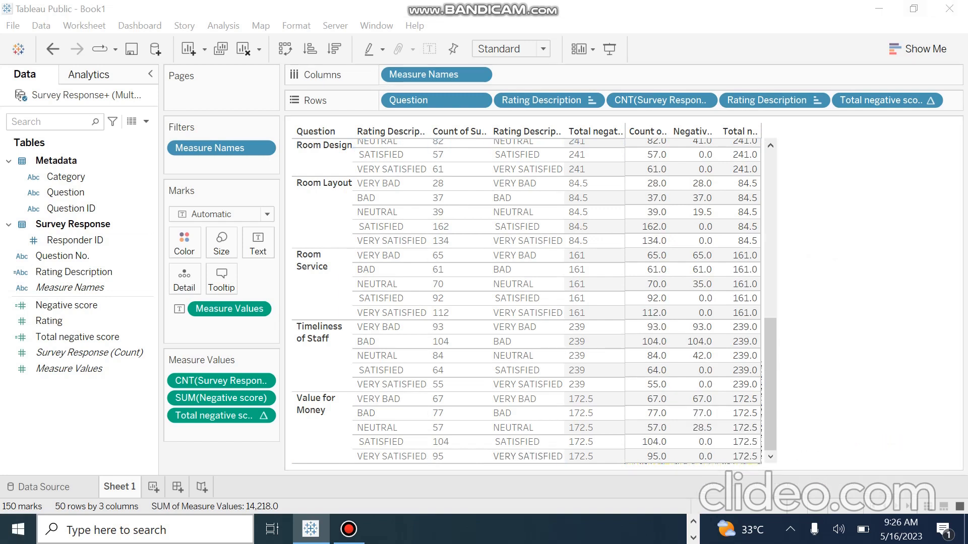
pyautogui.scroll(3, 525, 298)
pyautogui.scroll(5, 524, 297)
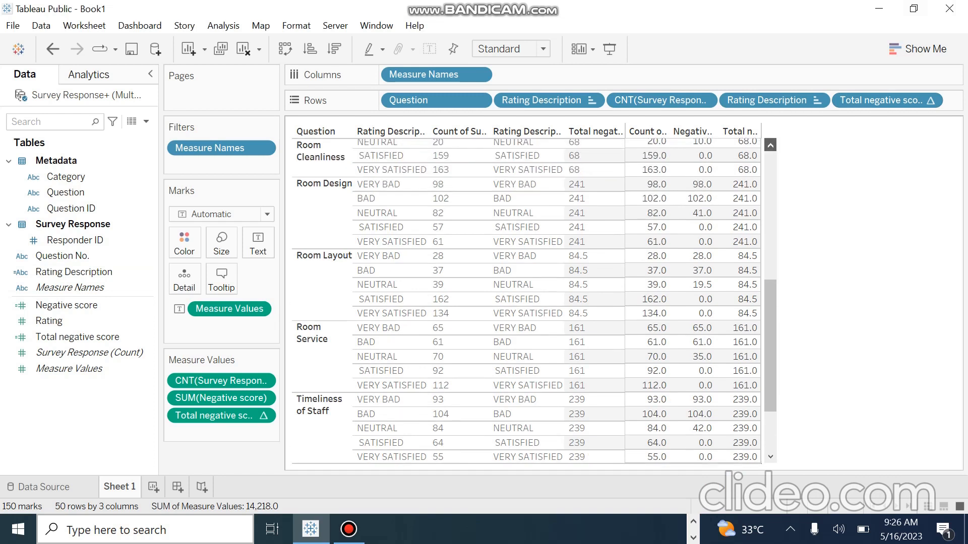
pyautogui.scroll(3, 525, 297)
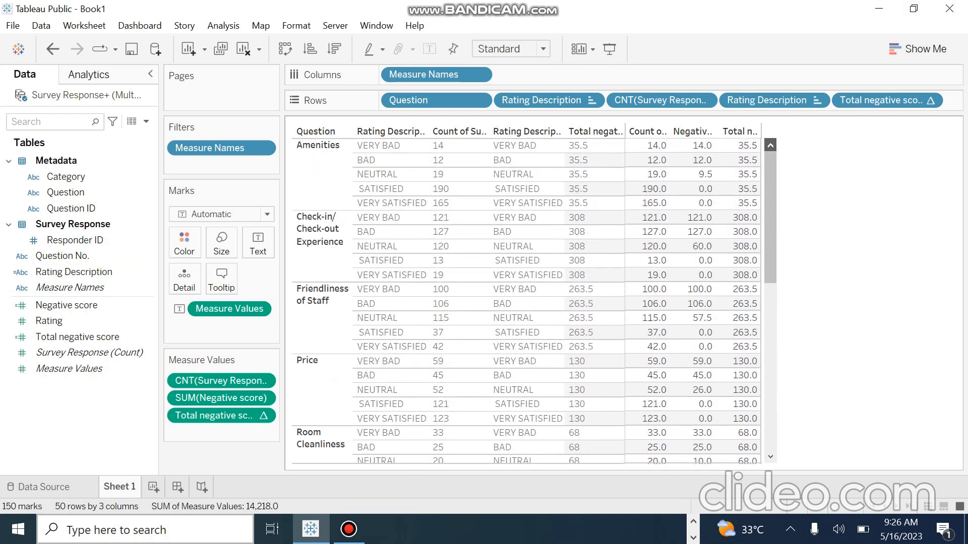